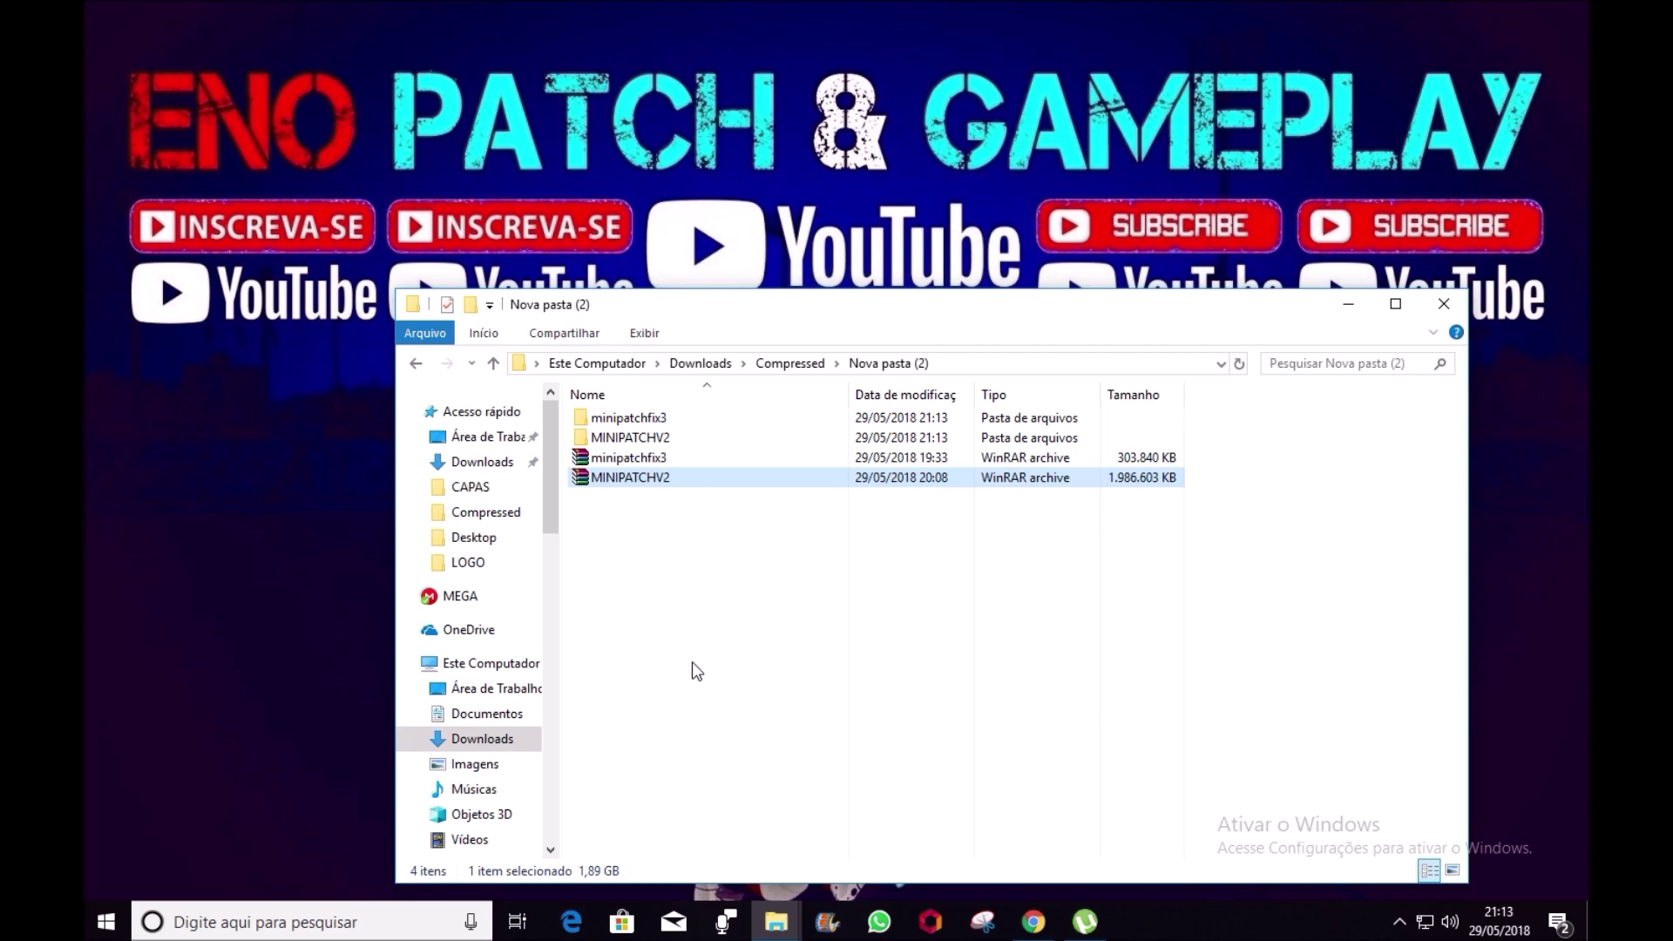
- Copy minipatchfix3.cpk from the extracted minipatchfix3 folder
{"action": "double_click", "coordinate": [666, 417]}
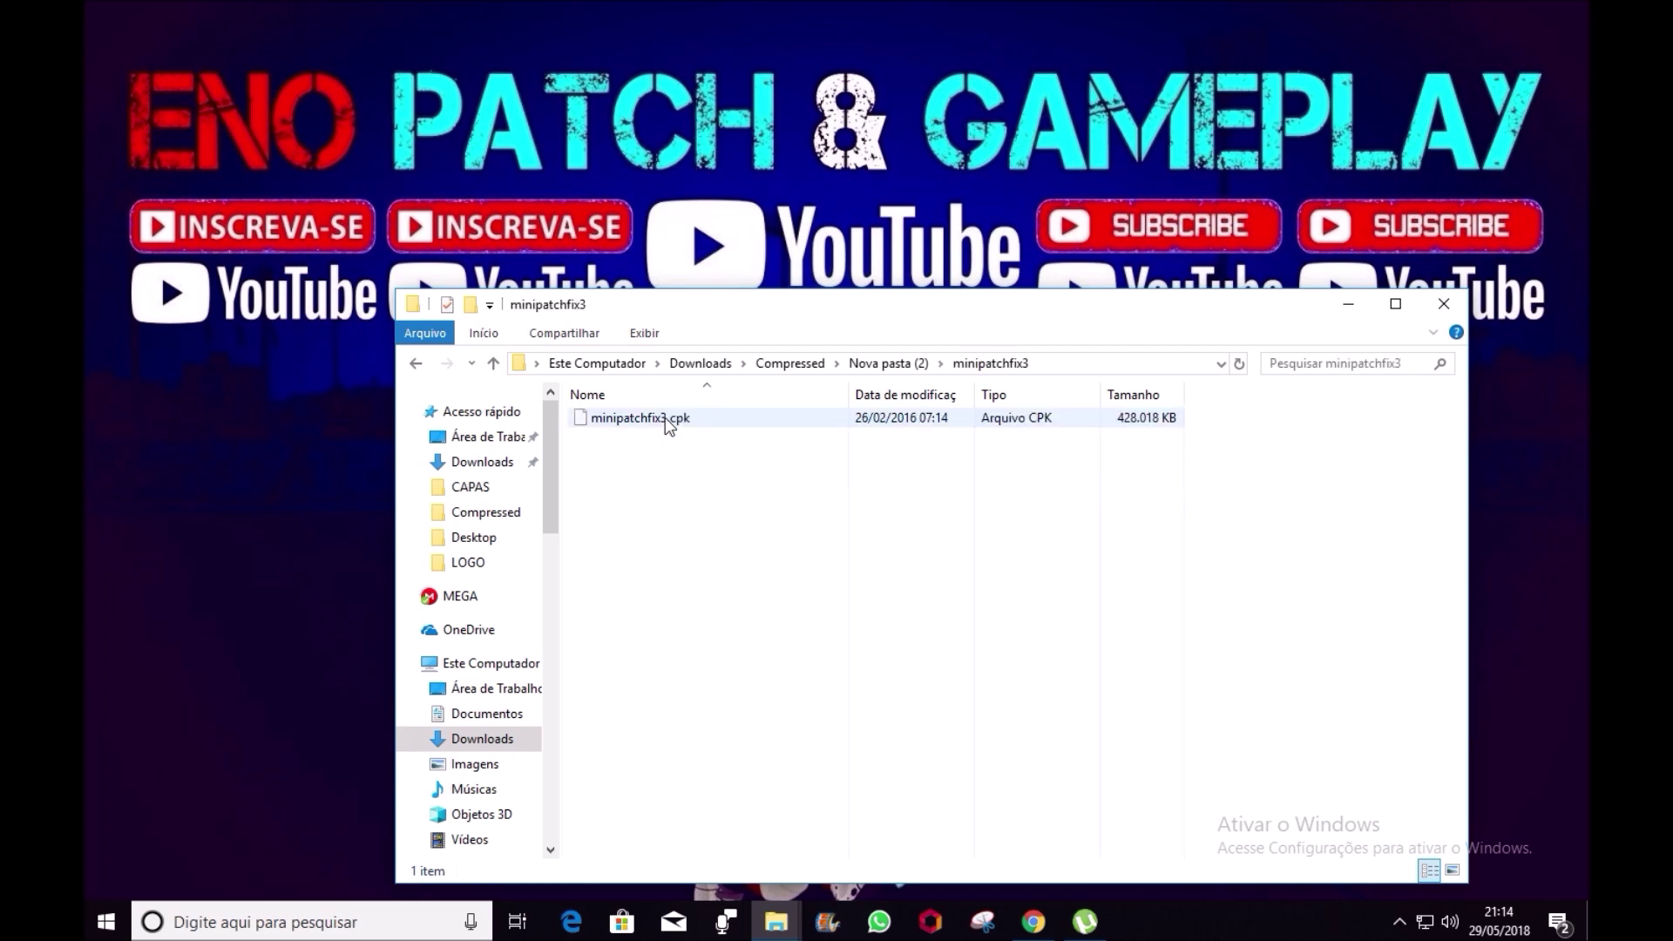
{"action": "left_click", "coordinate": [637, 419]}
{"action": "right_click", "coordinate": [636, 420]}
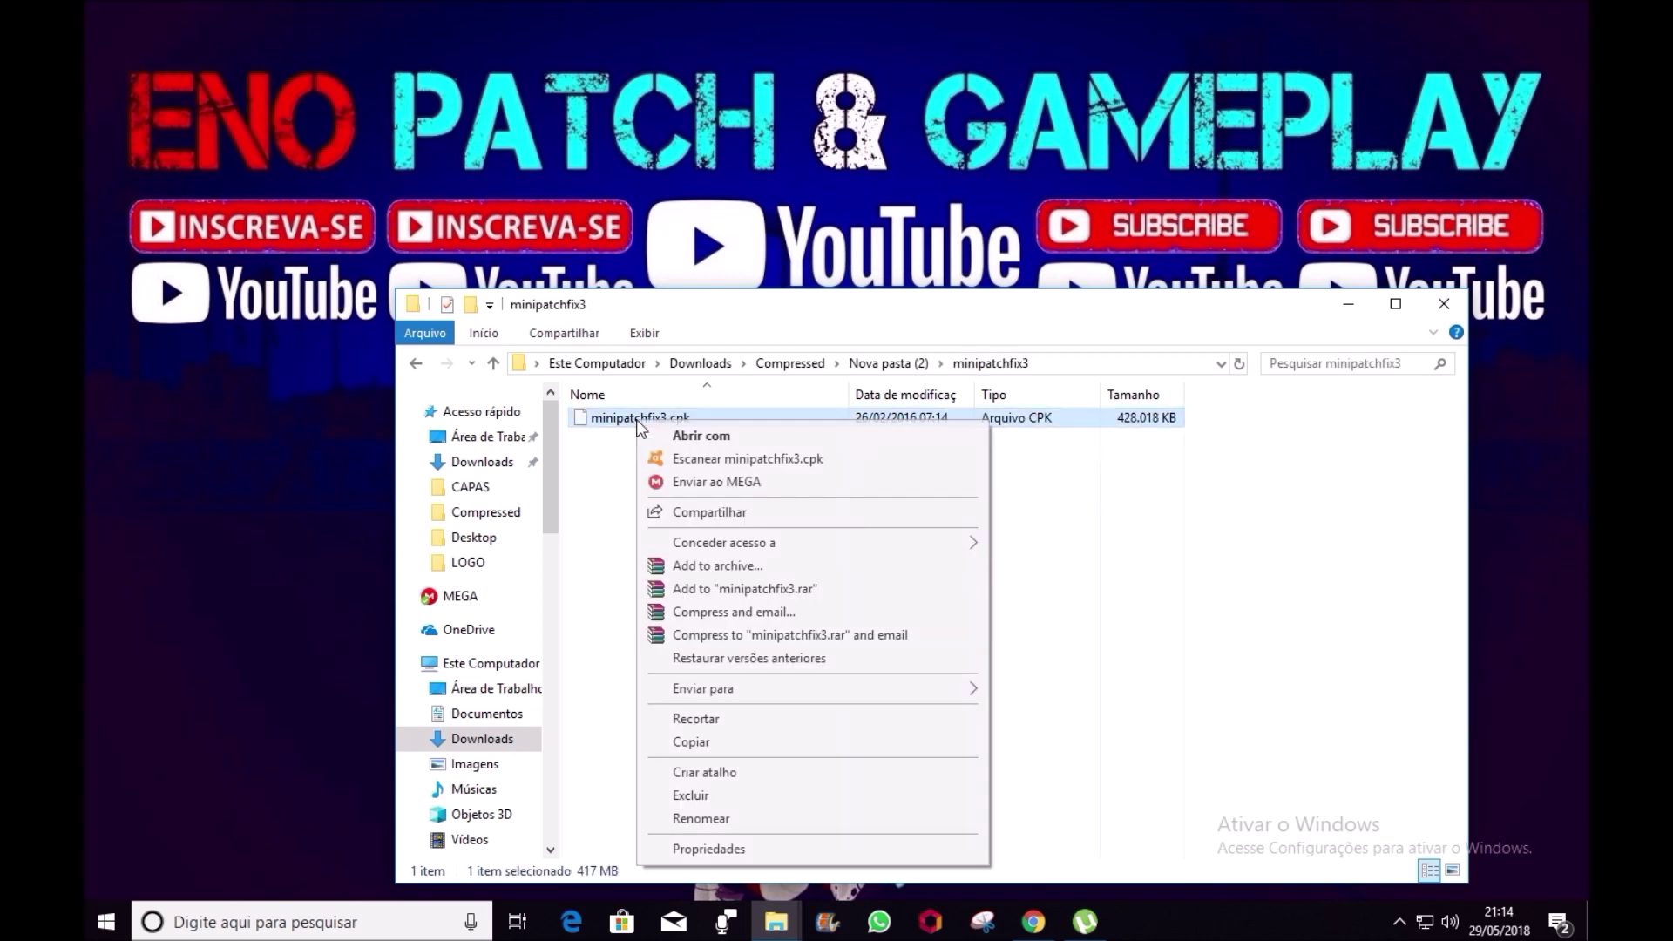
{"action": "left_click", "coordinate": [703, 743]}
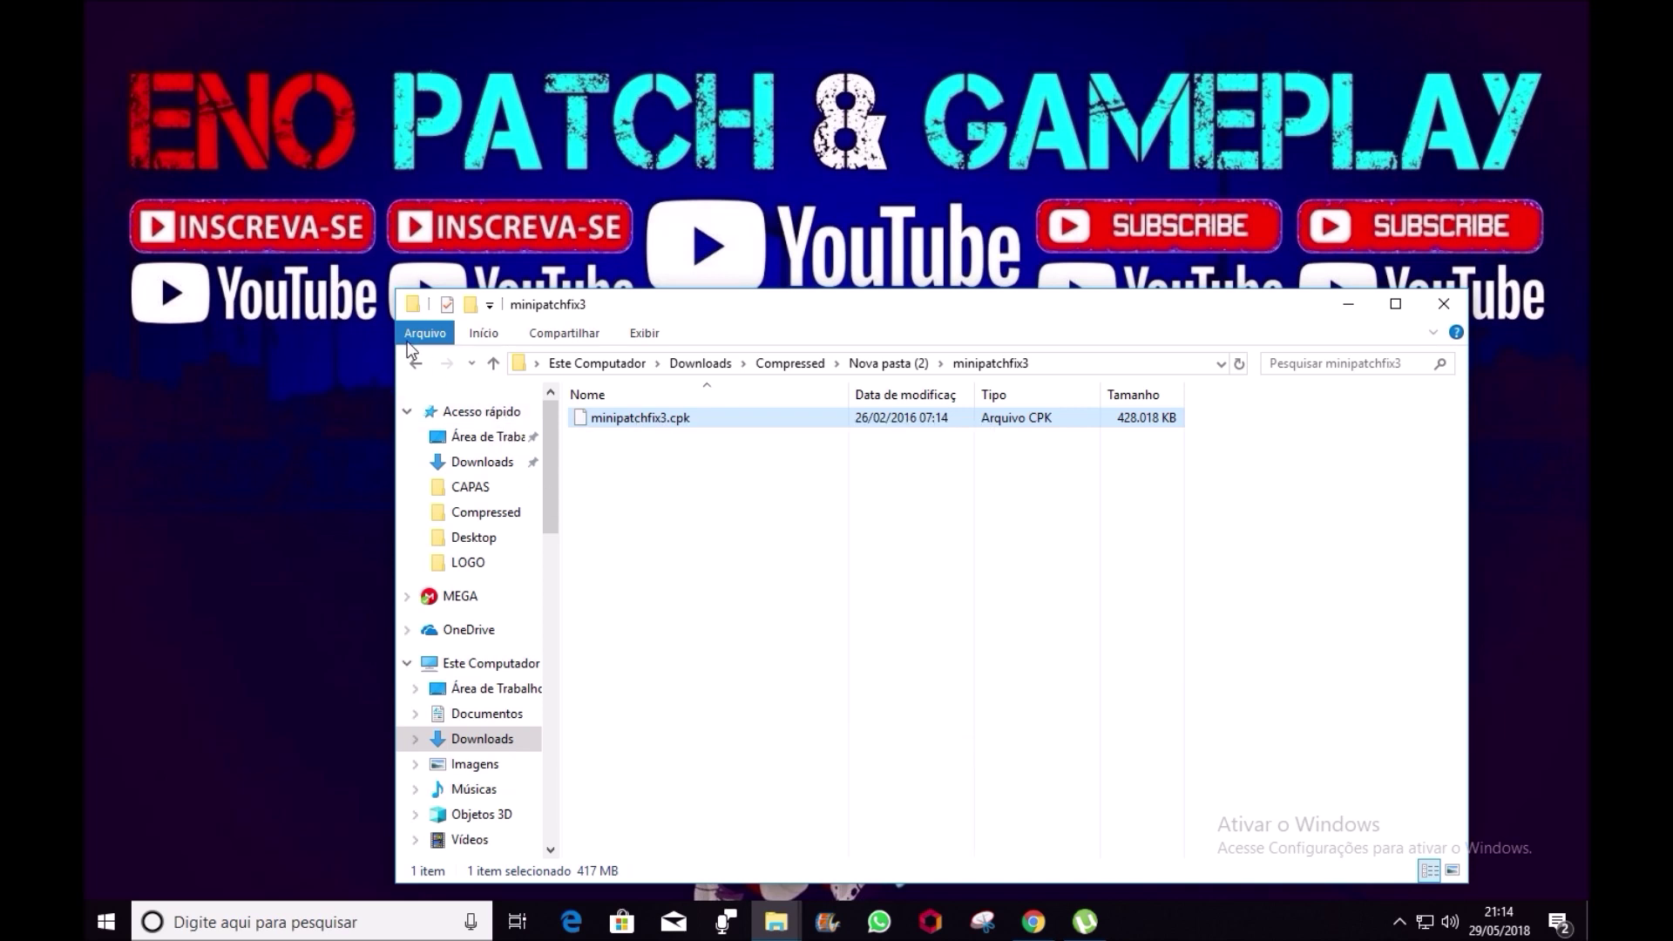
- Paste the copied file into the minipatchV2 folder inside MINIPATCHV2
{"action": "left_click", "coordinate": [415, 362]}
{"action": "double_click", "coordinate": [619, 437]}
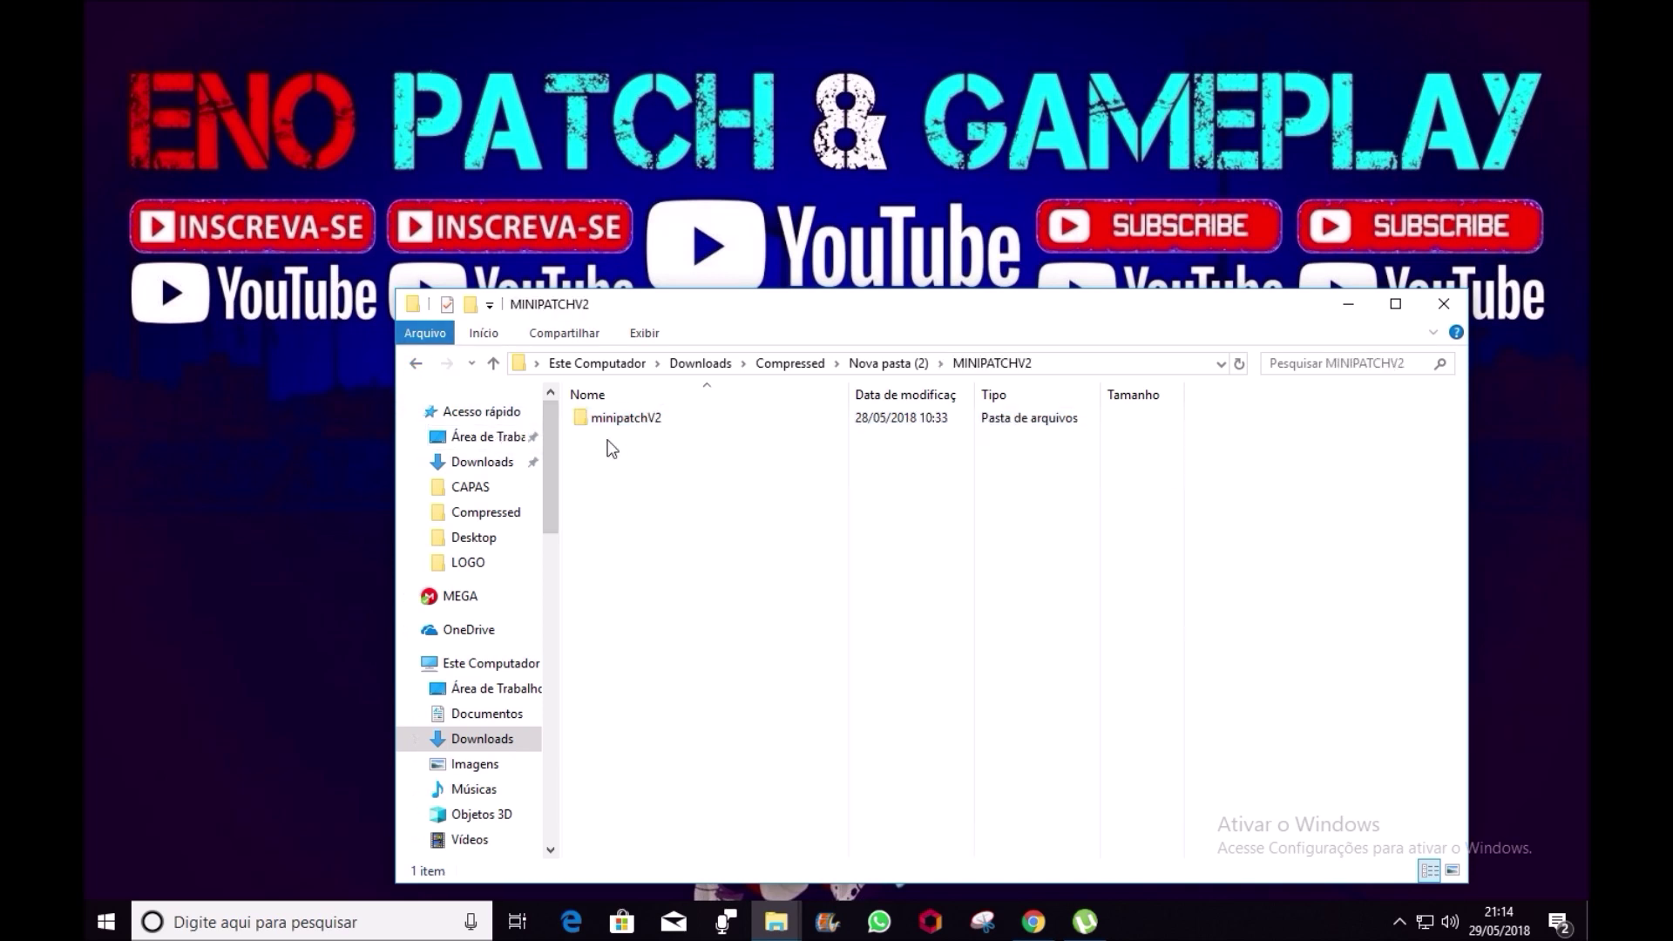
{"action": "double_click", "coordinate": [642, 418]}
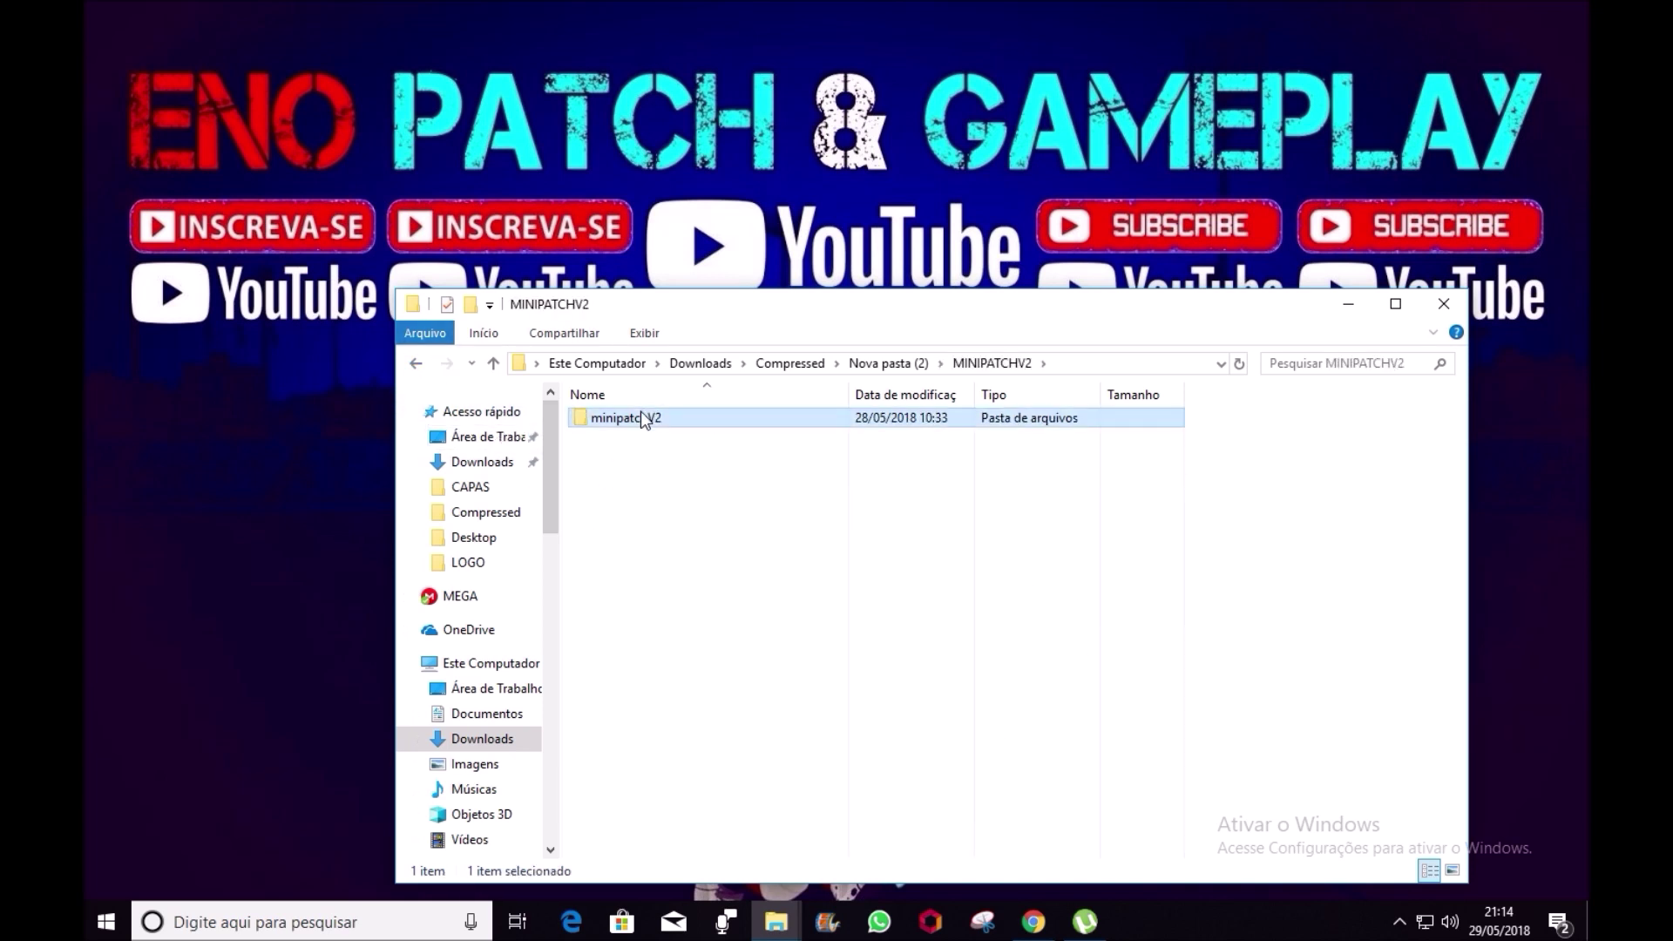
{"action": "right_click", "coordinate": [730, 568]}
{"action": "left_click", "coordinate": [793, 709]}
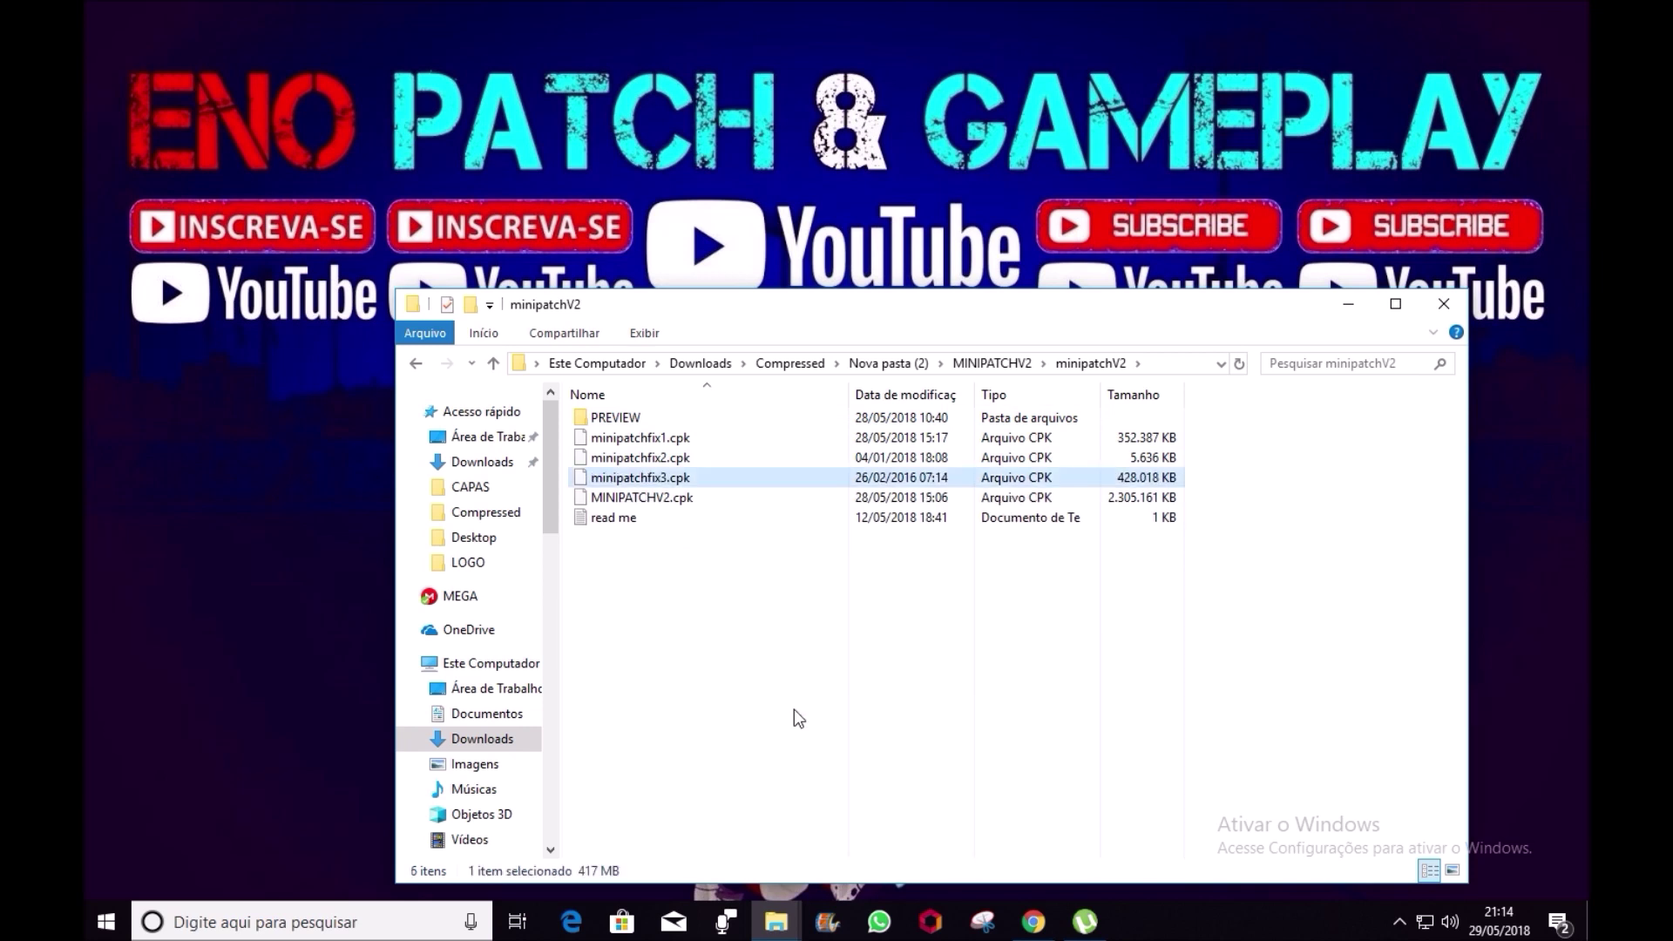
- Copy minipatchfix1.cpk, minipatchfix2.cpk, minipatchfix3.cpk and MINIPATCHV2.cpk from the minipatchV2 folder and minimize its window
{"action": "left_click_drag", "start_coordinate": [1254, 433], "coordinate": [629, 502]}
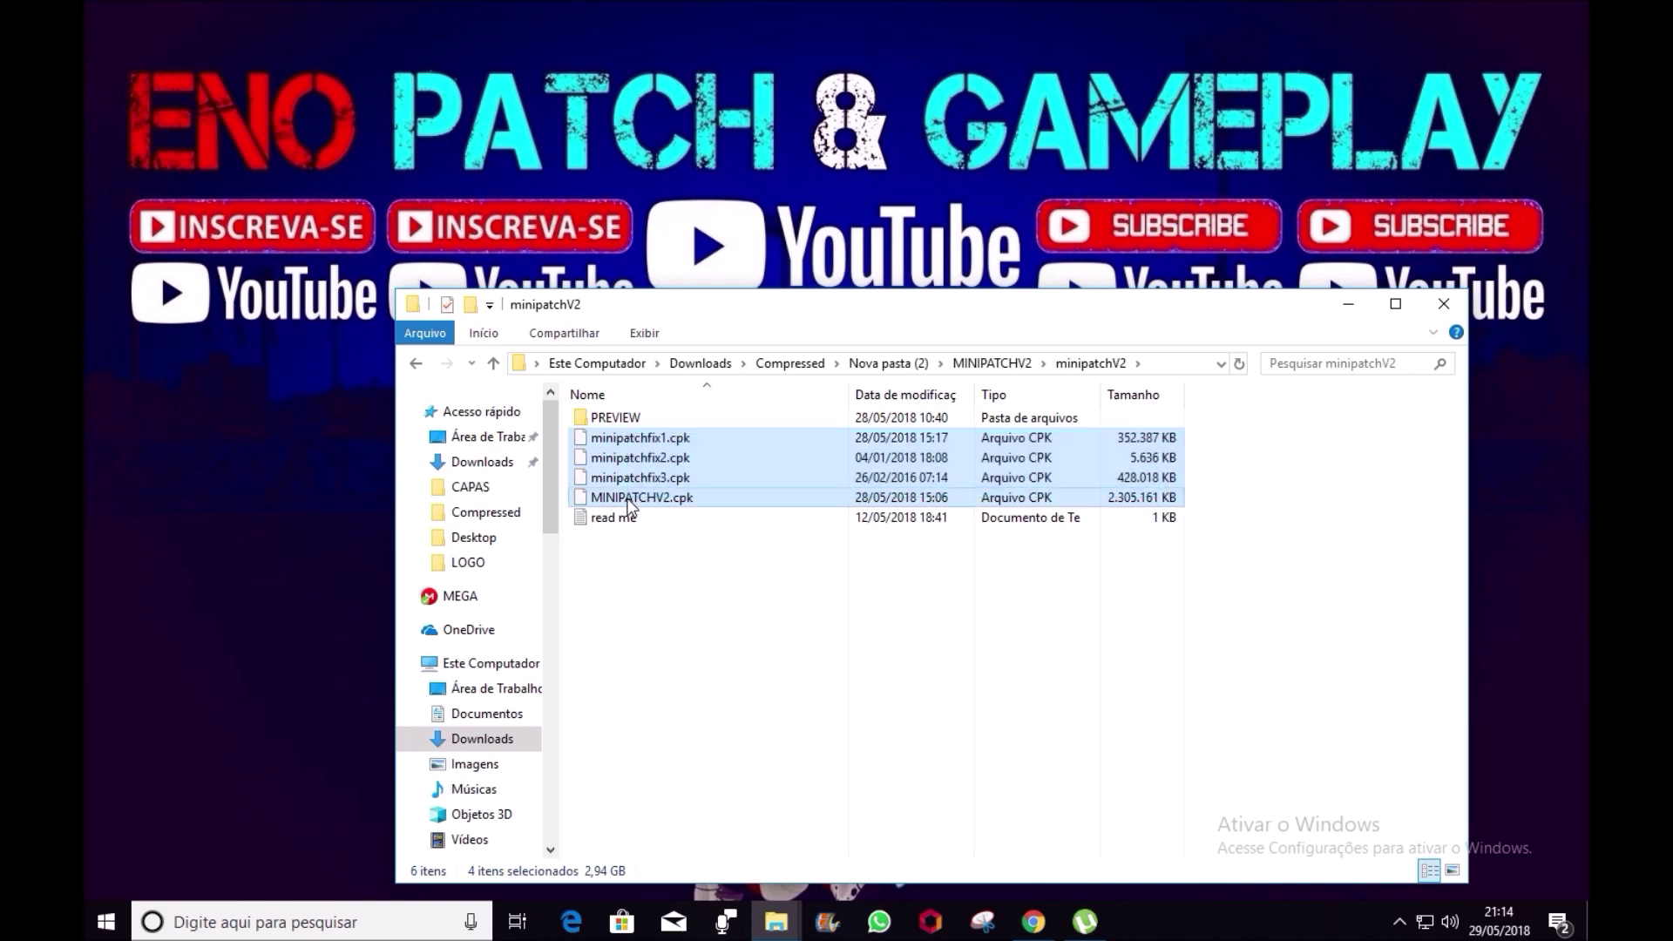
{"action": "right_click", "coordinate": [629, 502]}
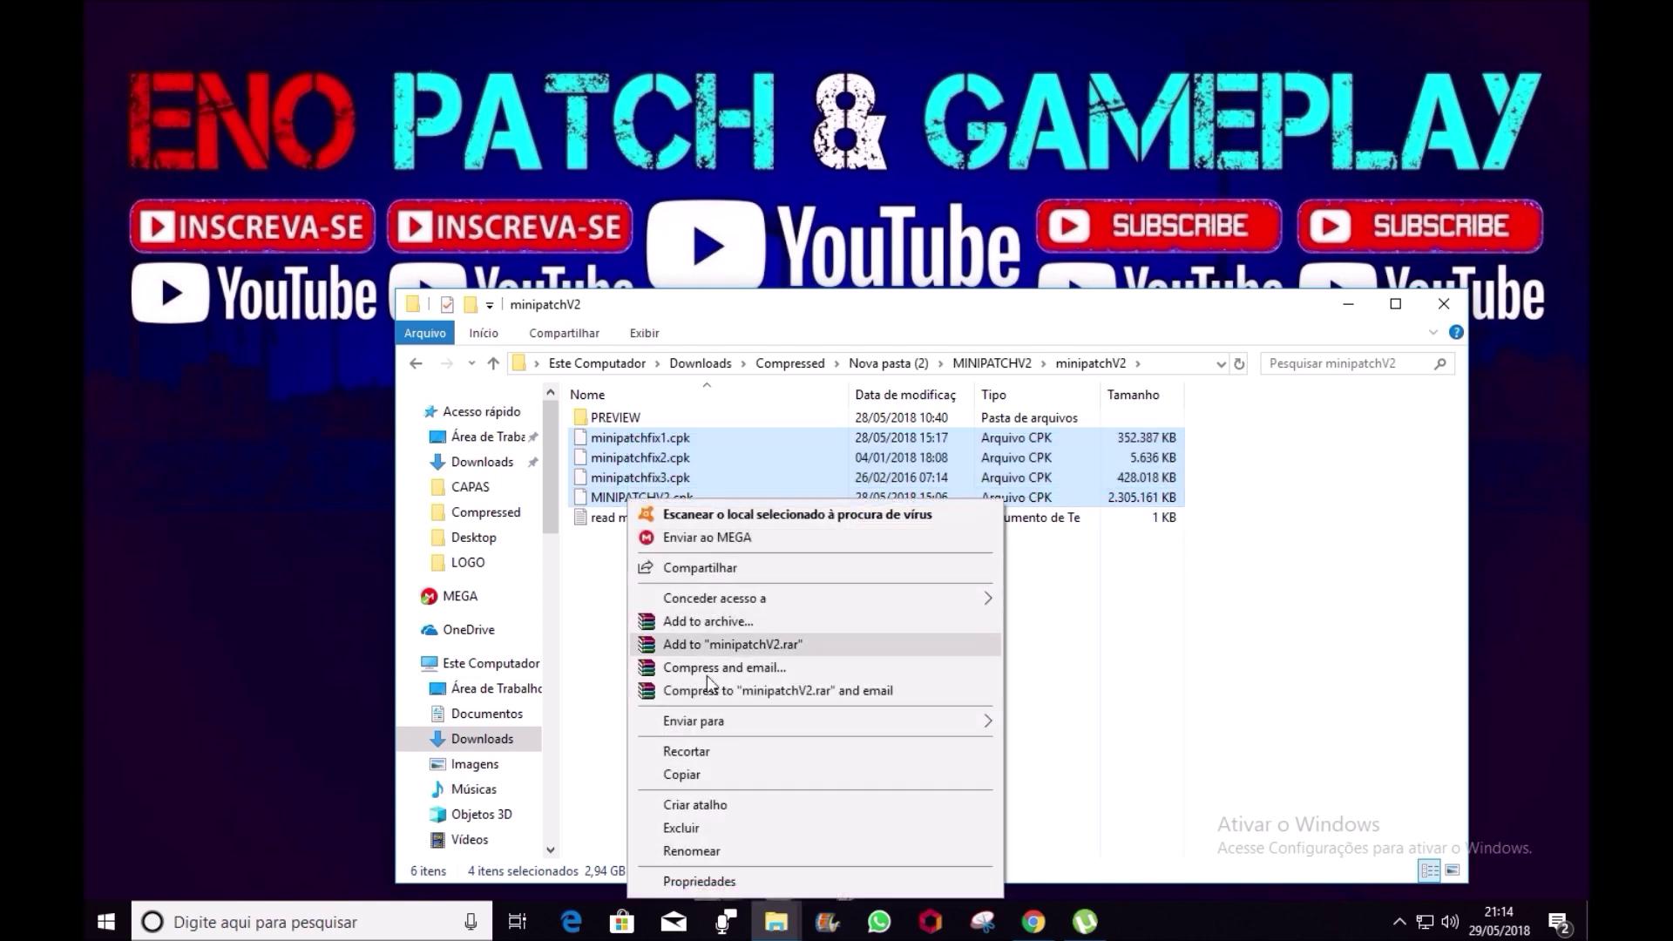
{"action": "left_click", "coordinate": [687, 775]}
{"action": "left_click", "coordinate": [1352, 305]}
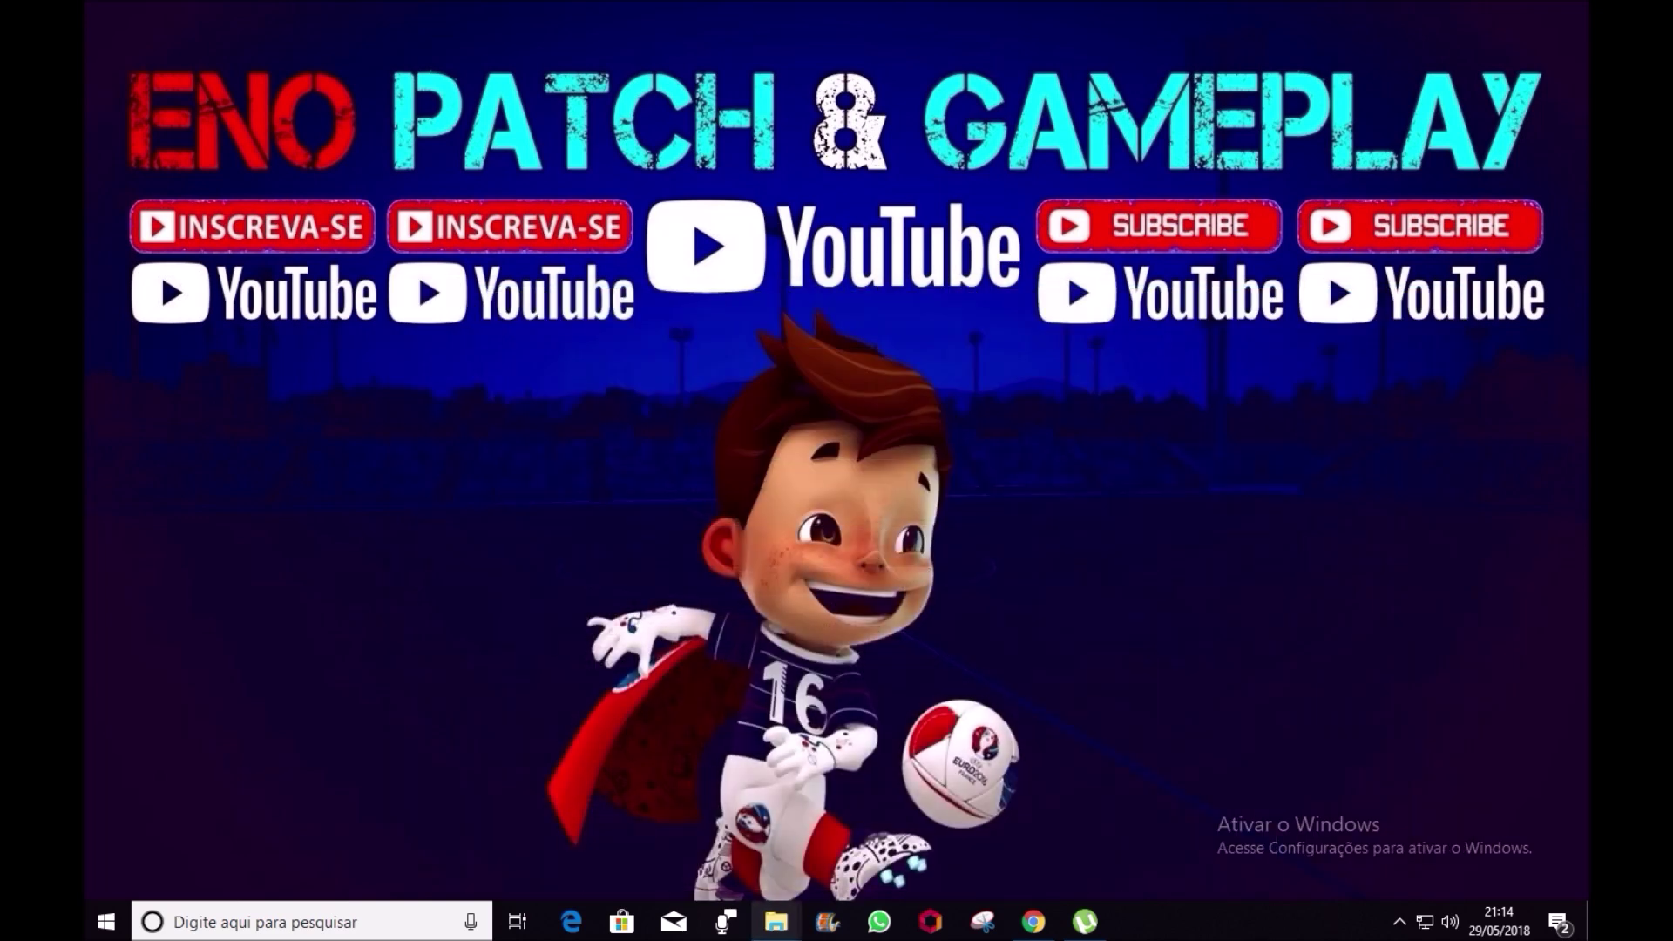
- Paste the four copied CPK files into the download folder of Pro Evolution Soccer 2017
{"action": "mouse_move", "coordinate": [776, 922]}
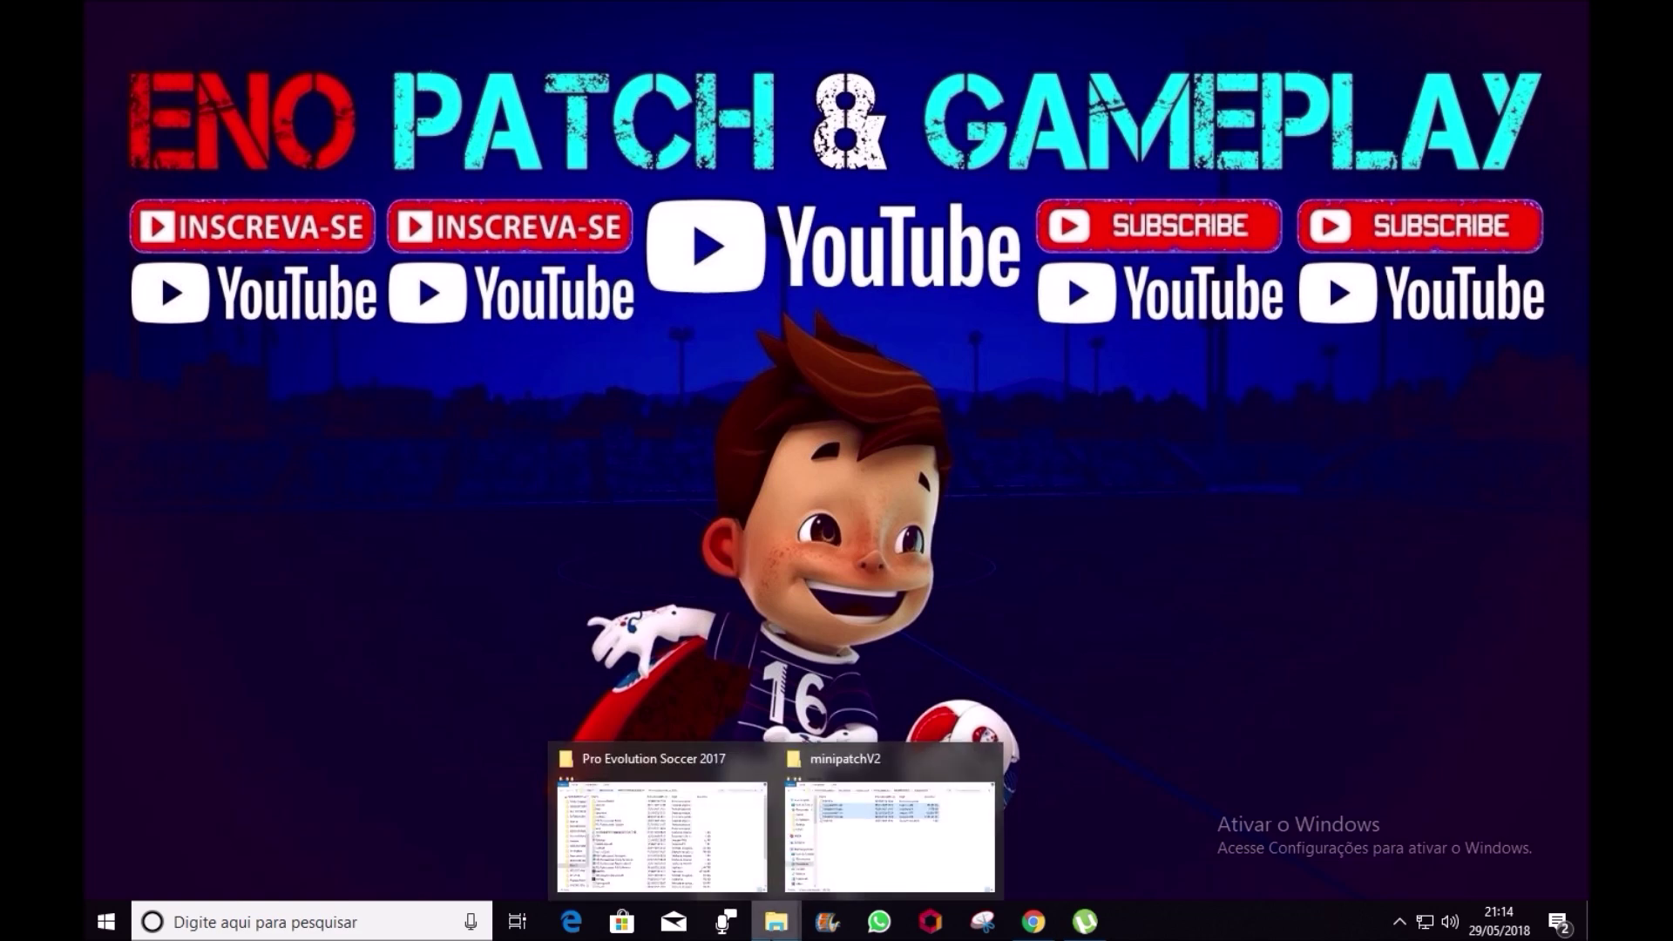
{"action": "left_click", "coordinate": [727, 858]}
{"action": "left_click", "coordinate": [1213, 186]}
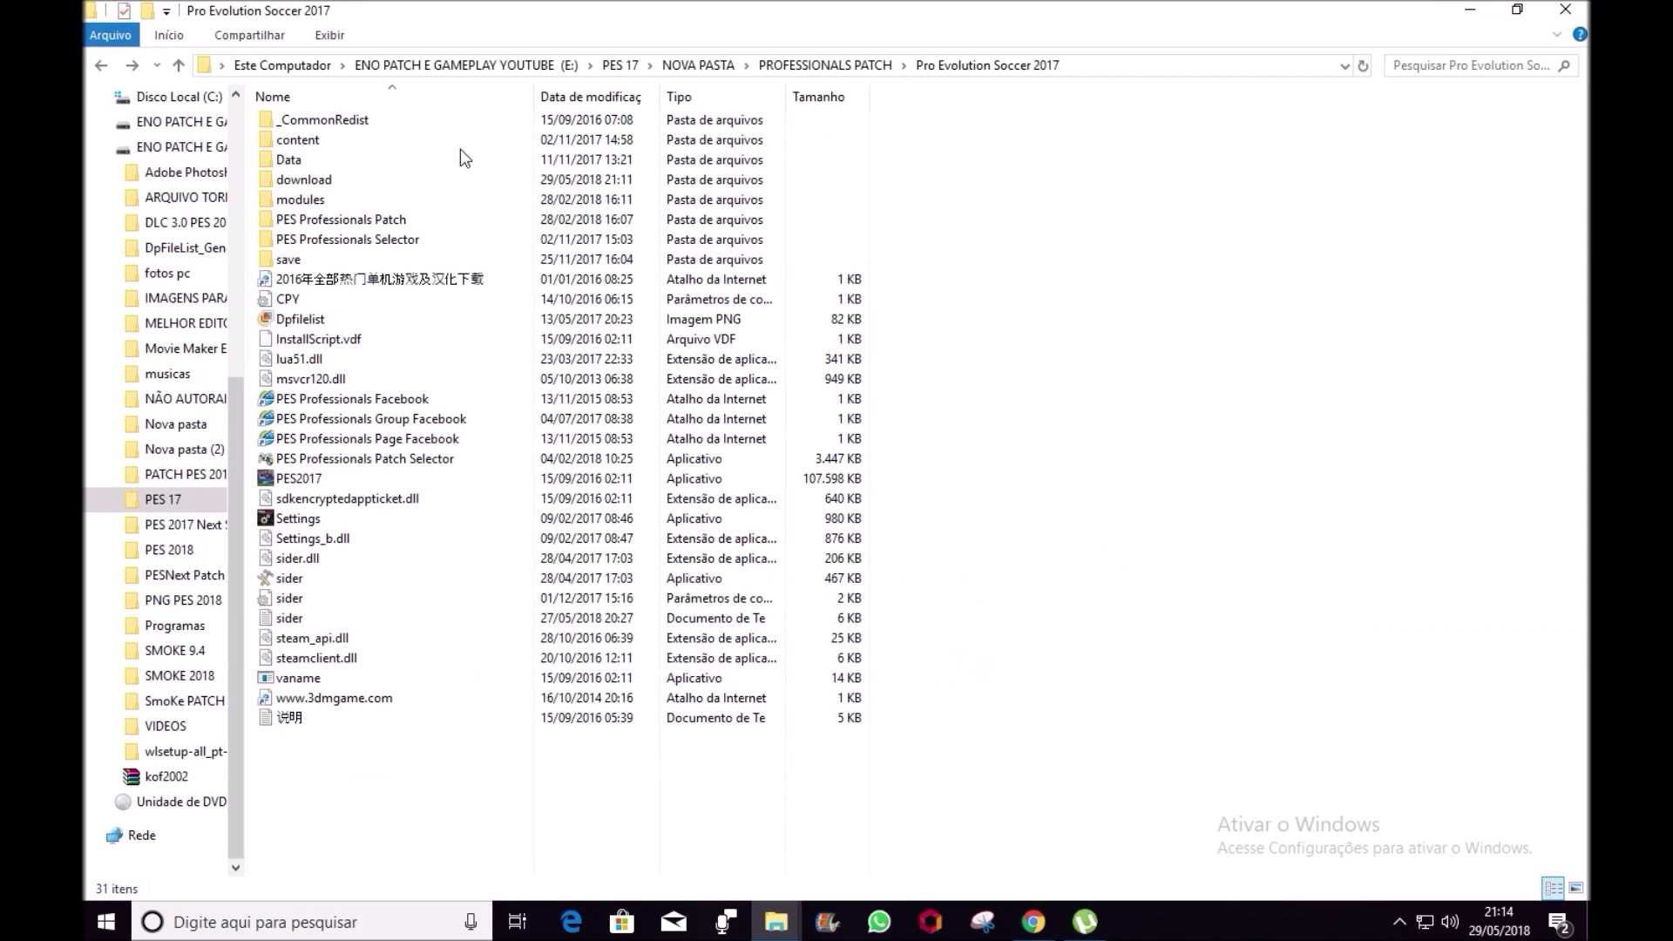
{"action": "double_click", "coordinate": [320, 178]}
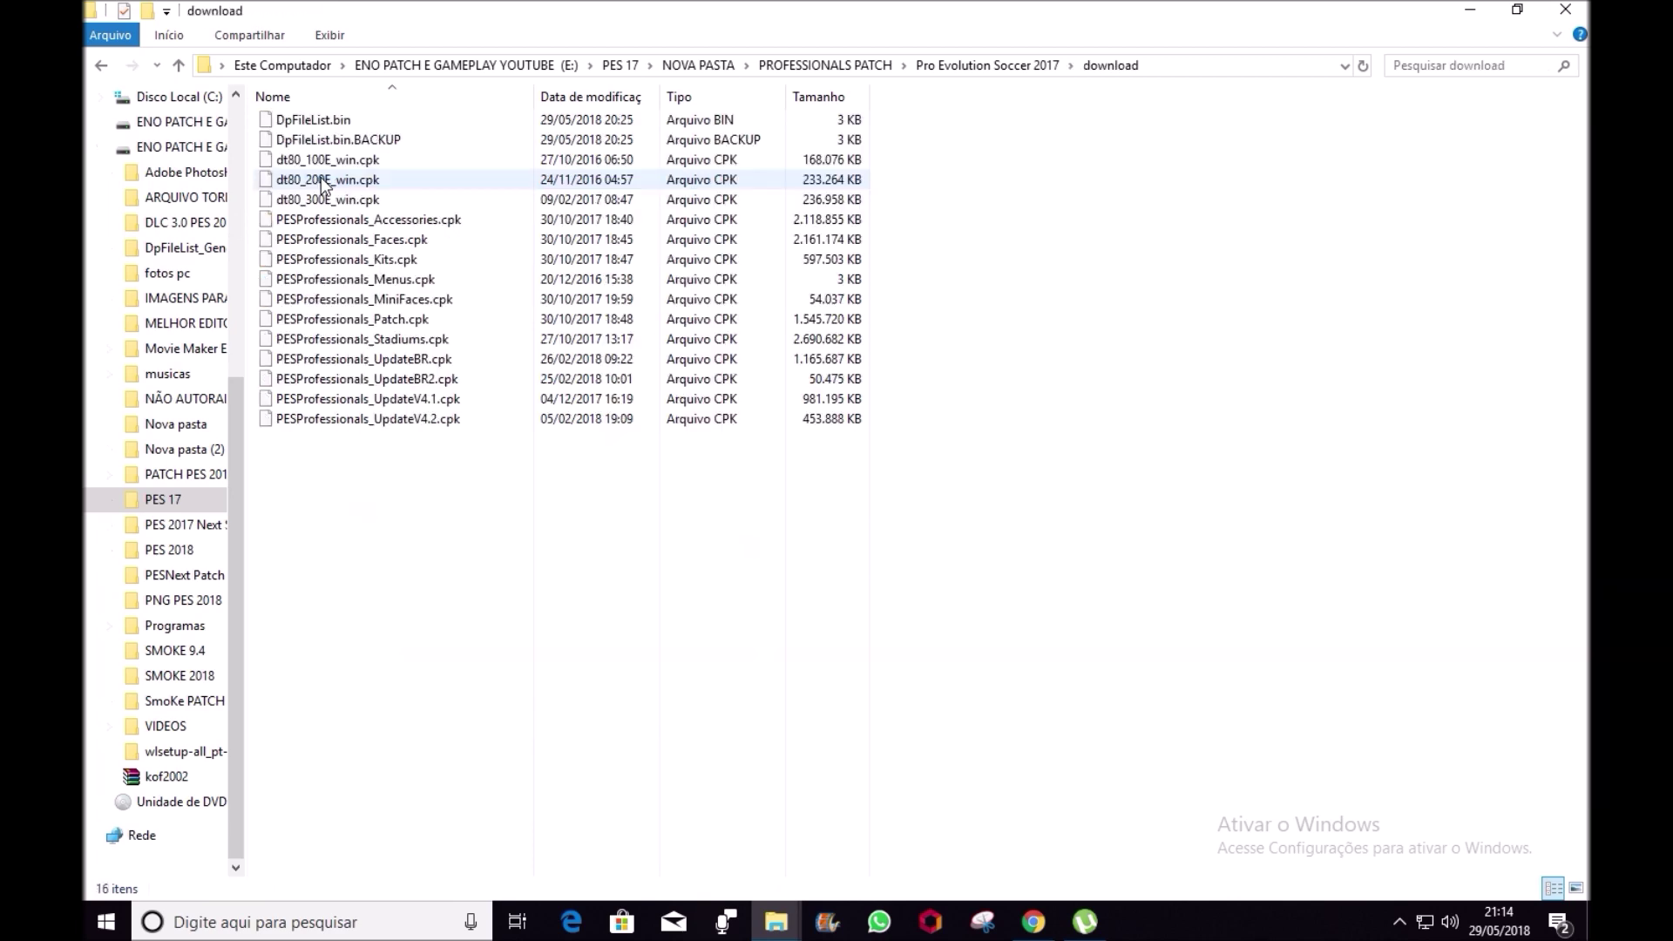
{"action": "right_click", "coordinate": [1082, 340]}
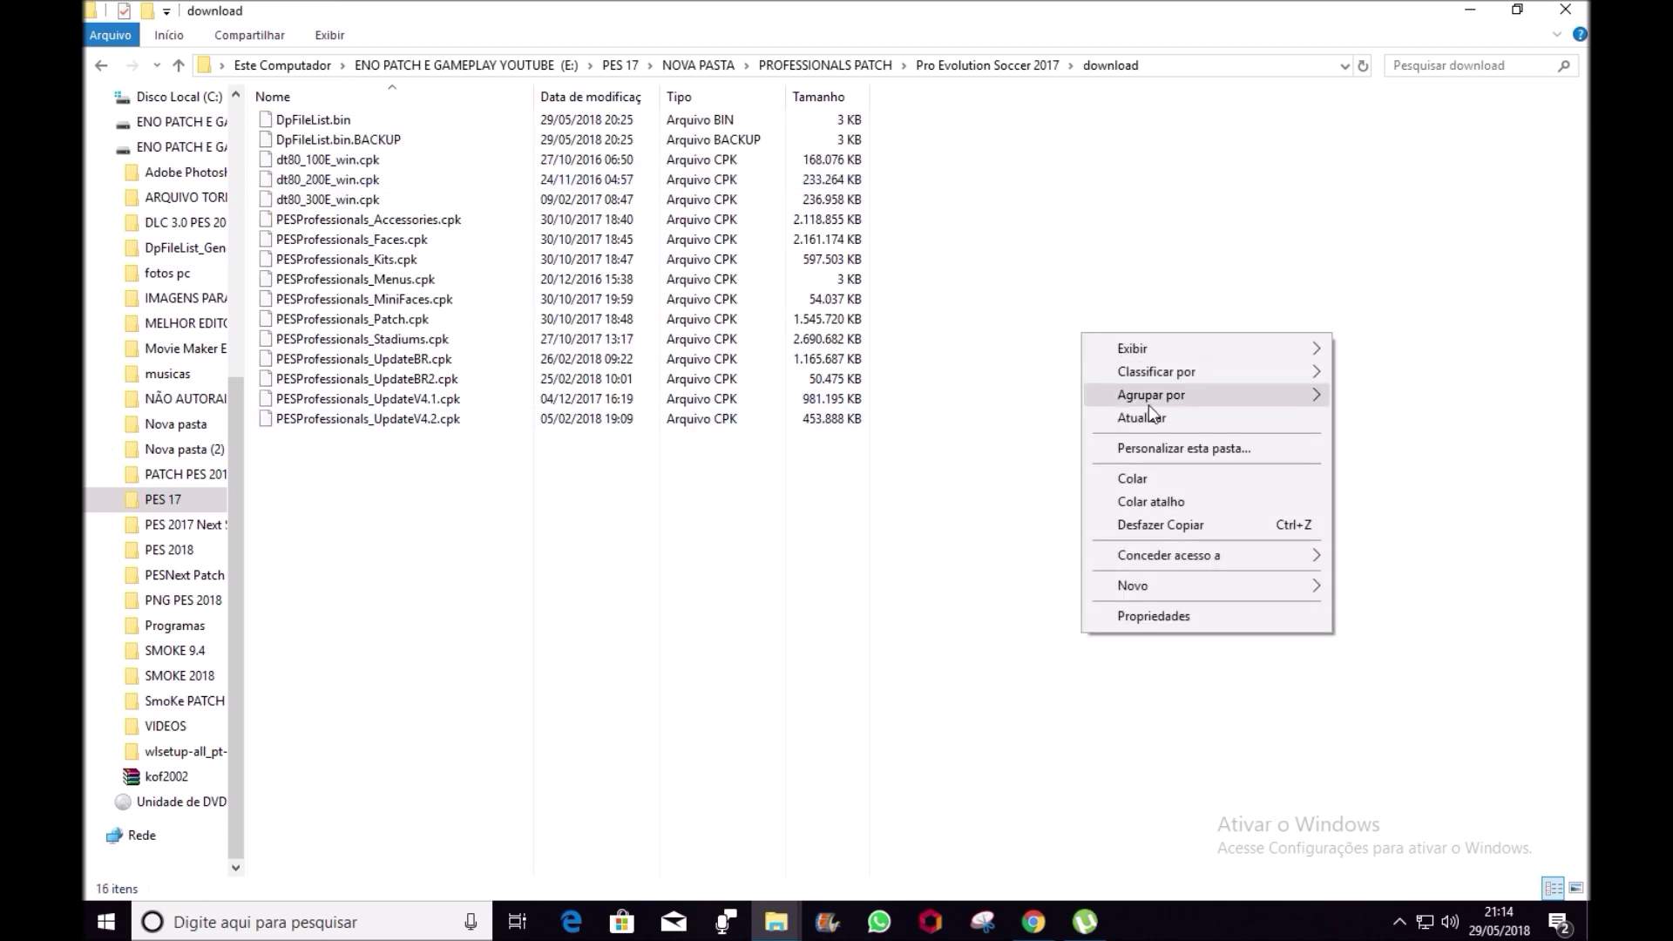
{"action": "left_click", "coordinate": [1150, 479]}
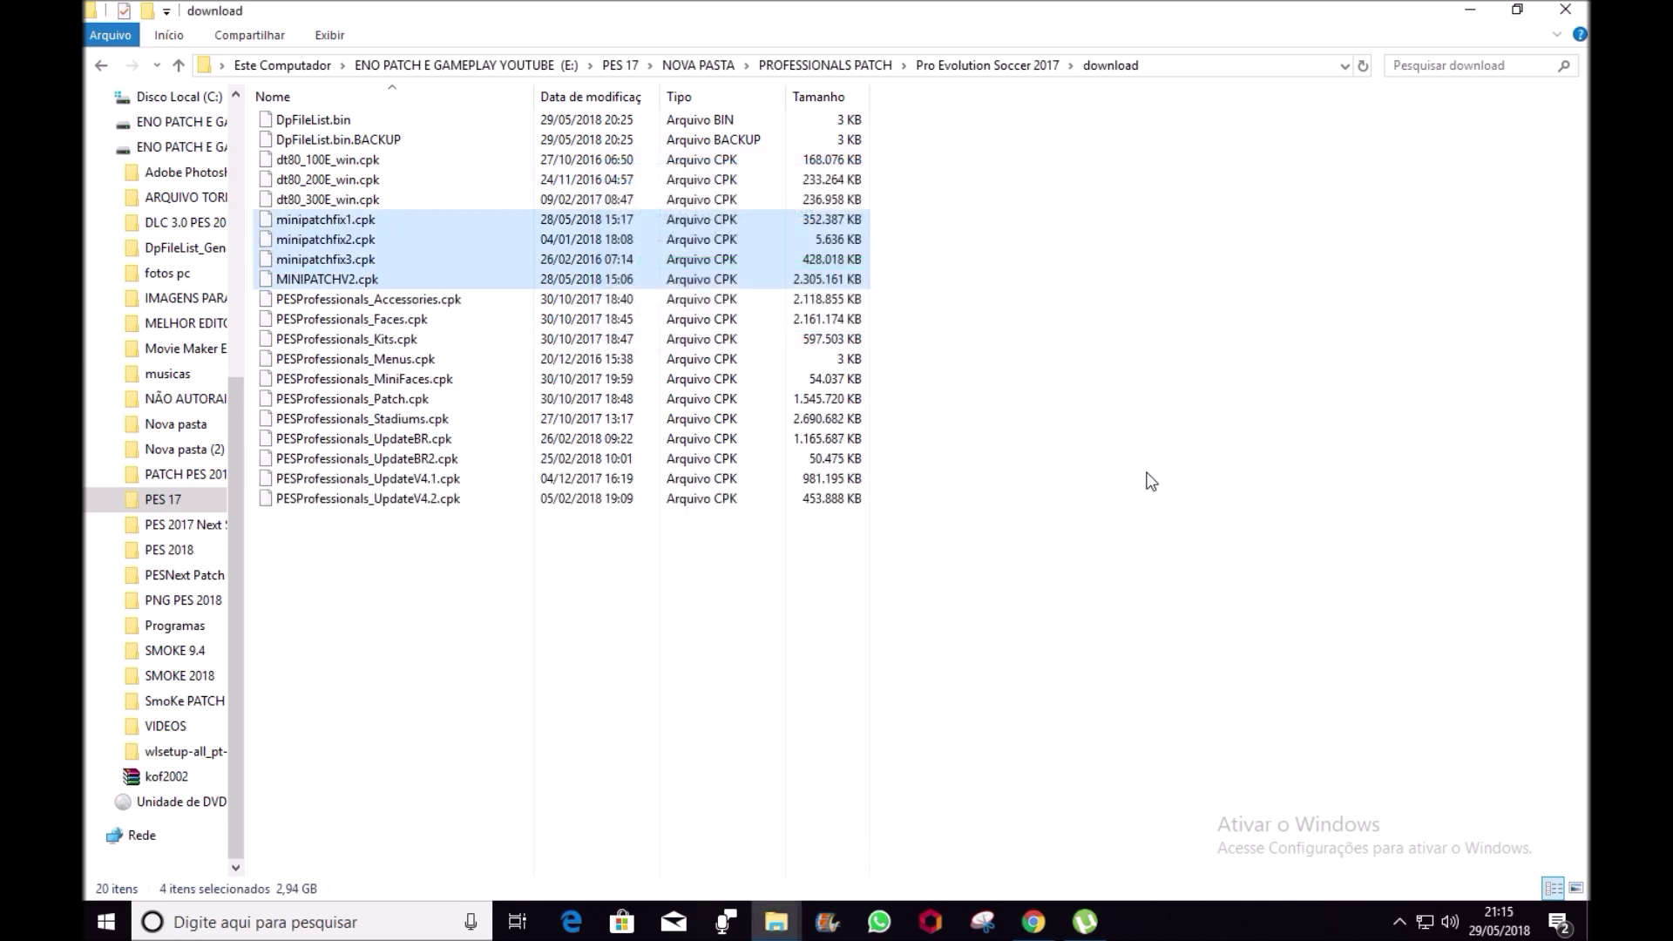
- View the Unti55tled-1 image in the mini patch's PREVIEW folder, then close the picture viewer
{"action": "left_click_drag", "start_coordinate": [1032, 9], "coordinate": [958, 217]}
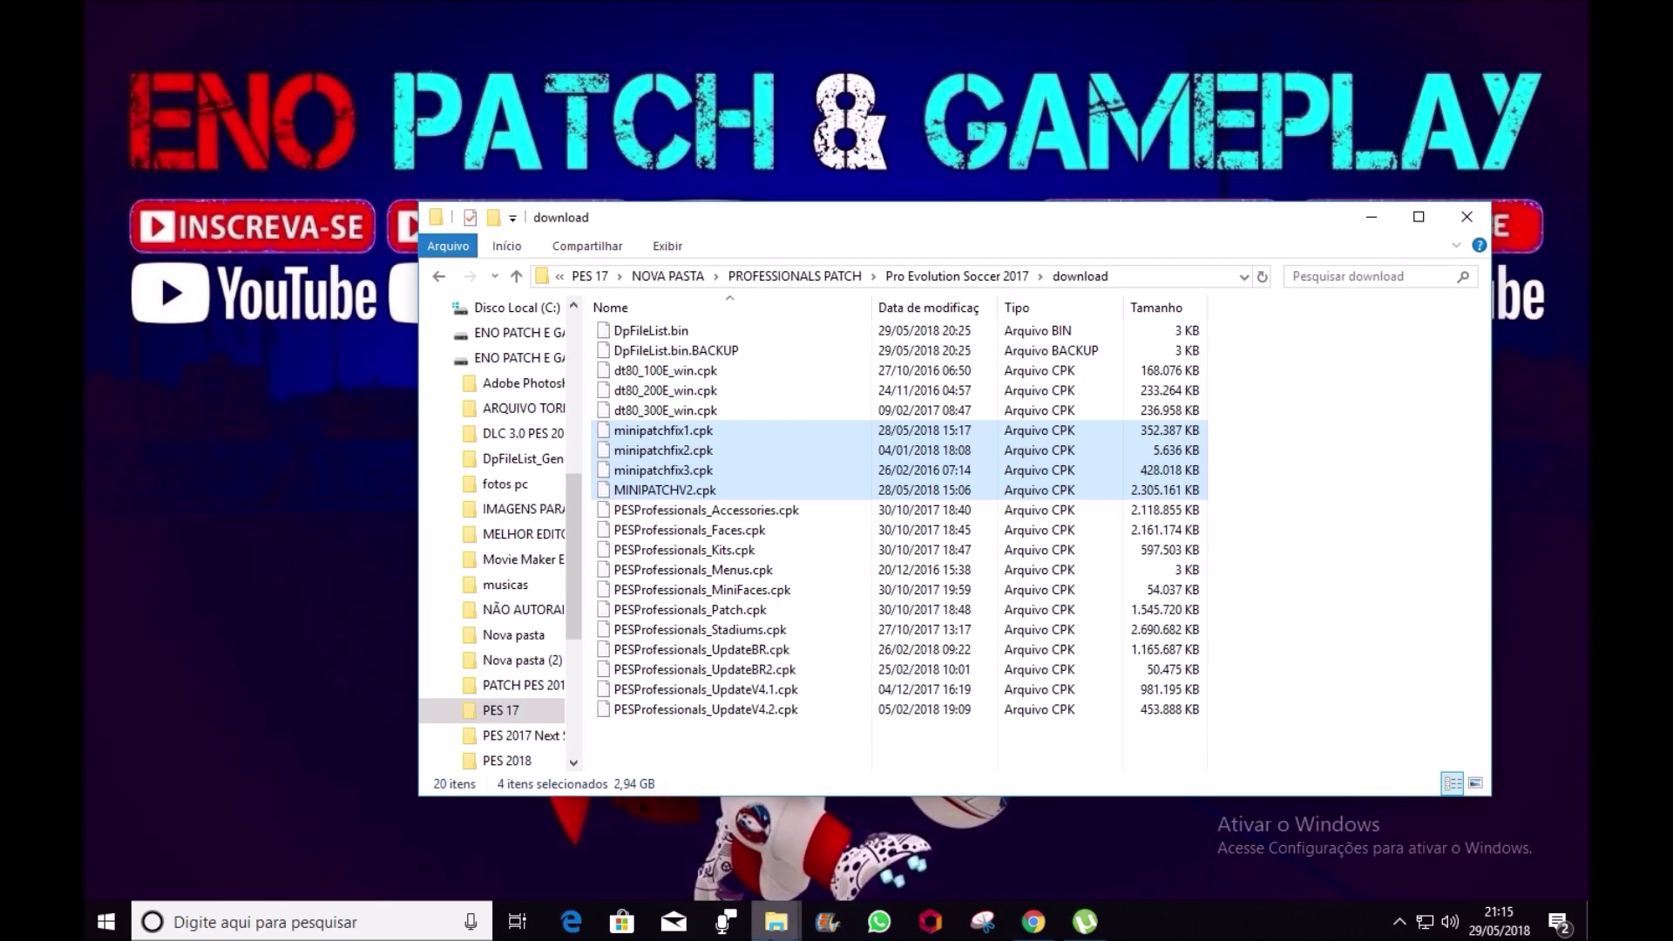
{"action": "left_click", "coordinate": [775, 922]}
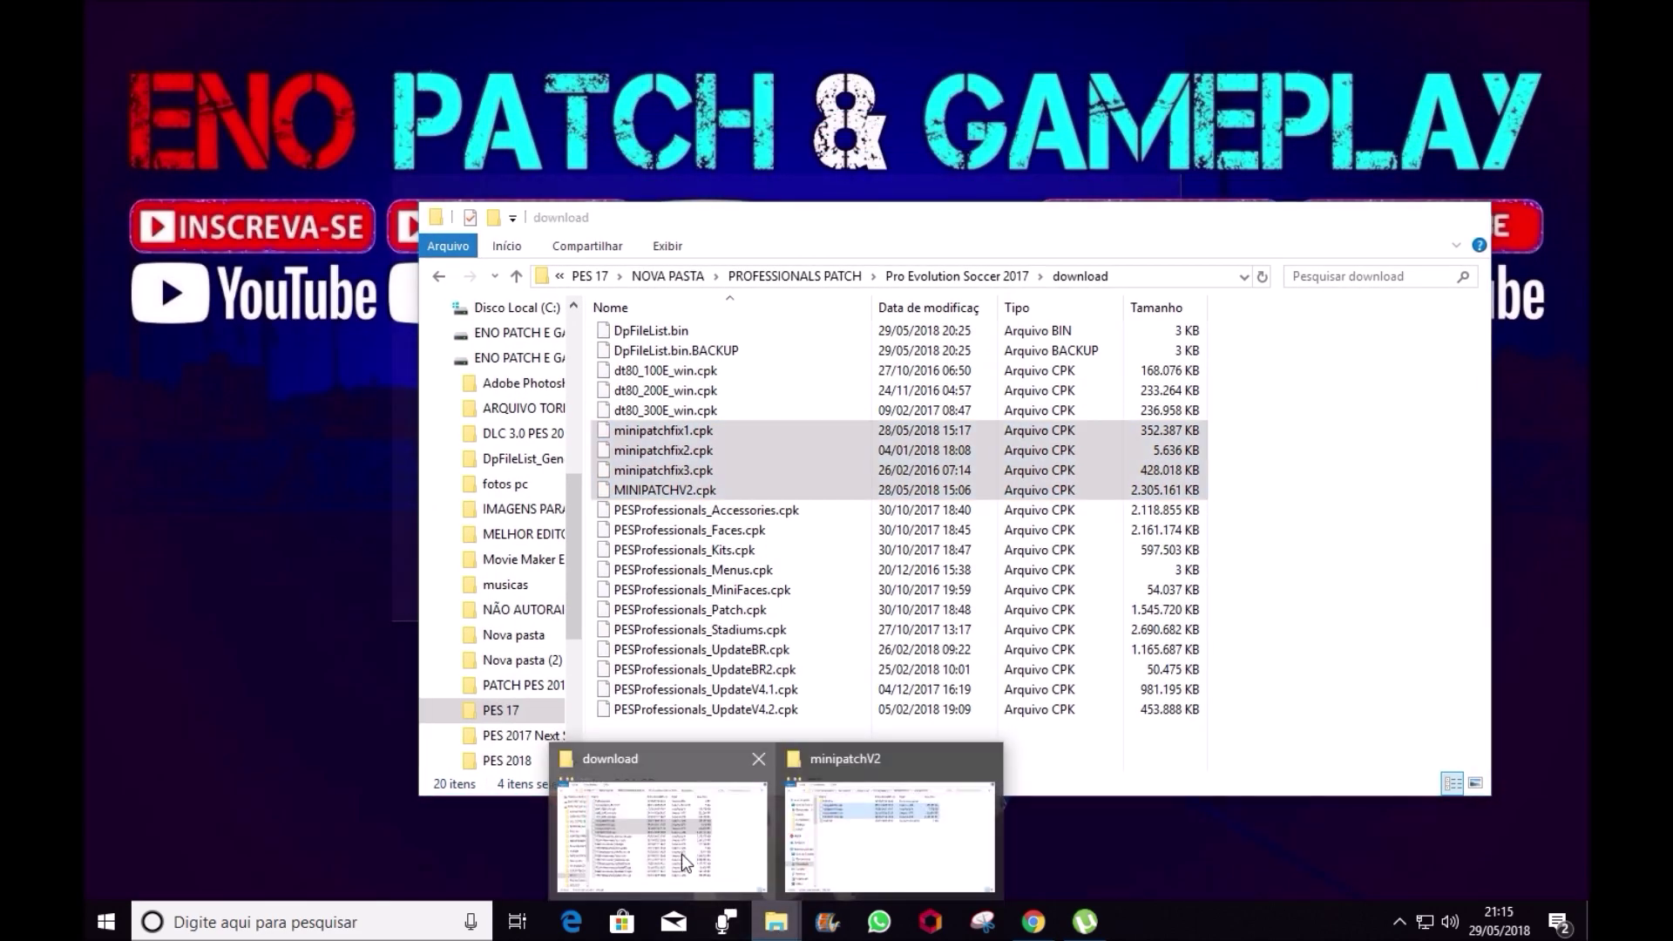
{"action": "left_click", "coordinate": [889, 837]}
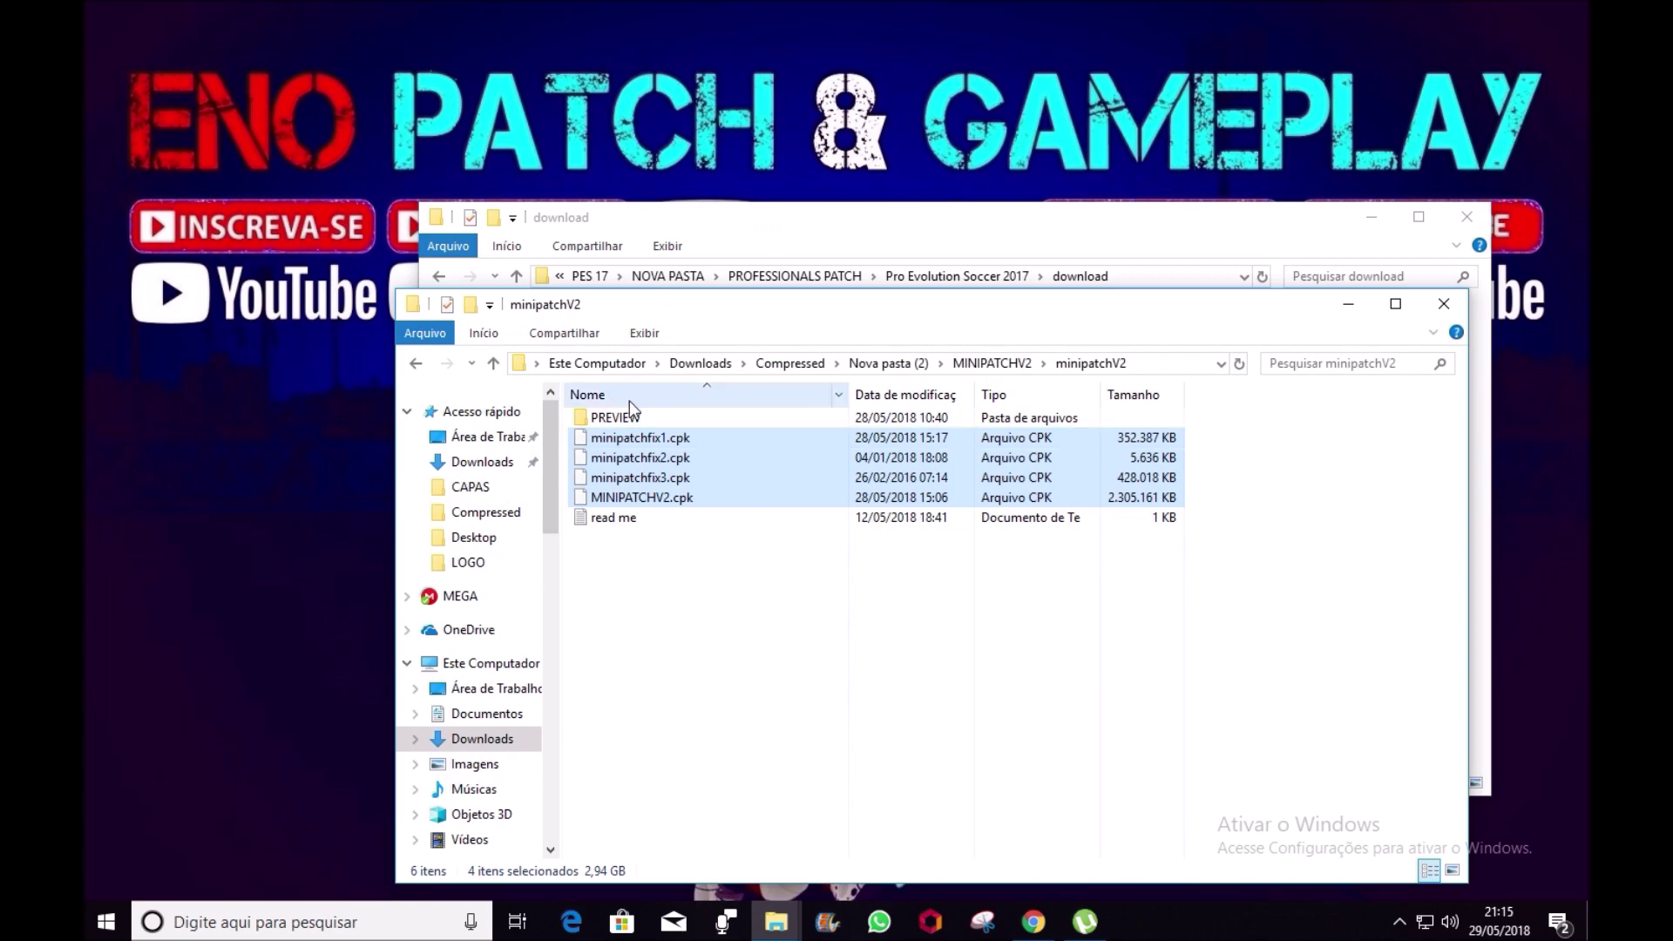
{"action": "double_click", "coordinate": [614, 417]}
{"action": "double_click", "coordinate": [620, 656]}
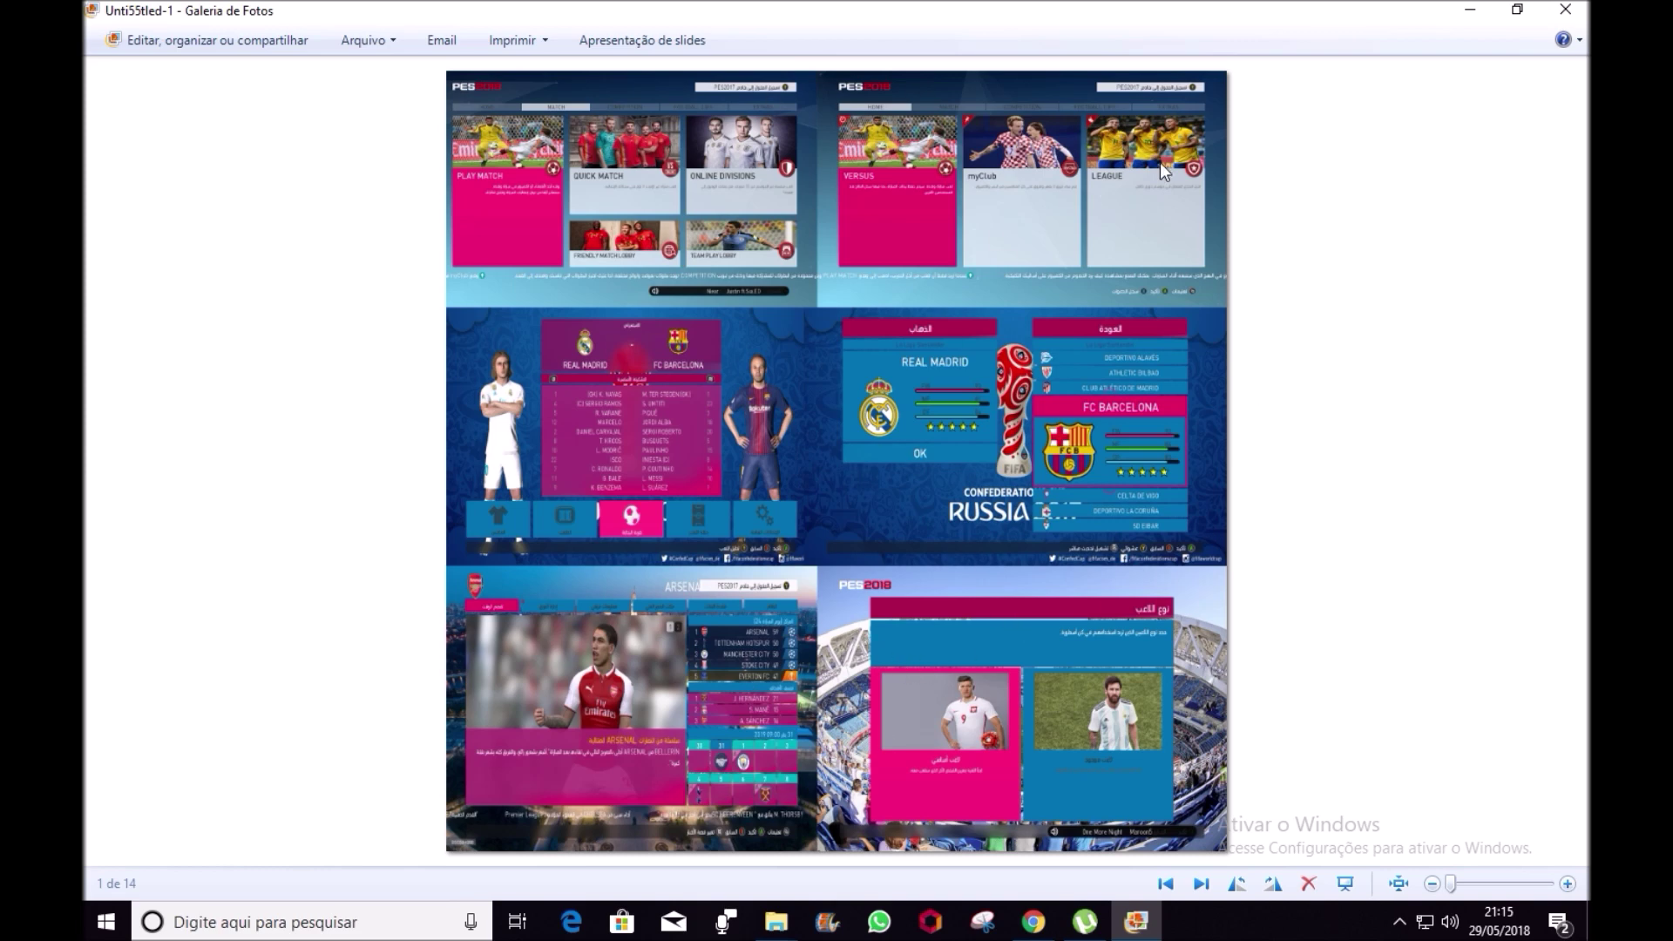
{"action": "left_click", "coordinate": [1566, 9]}
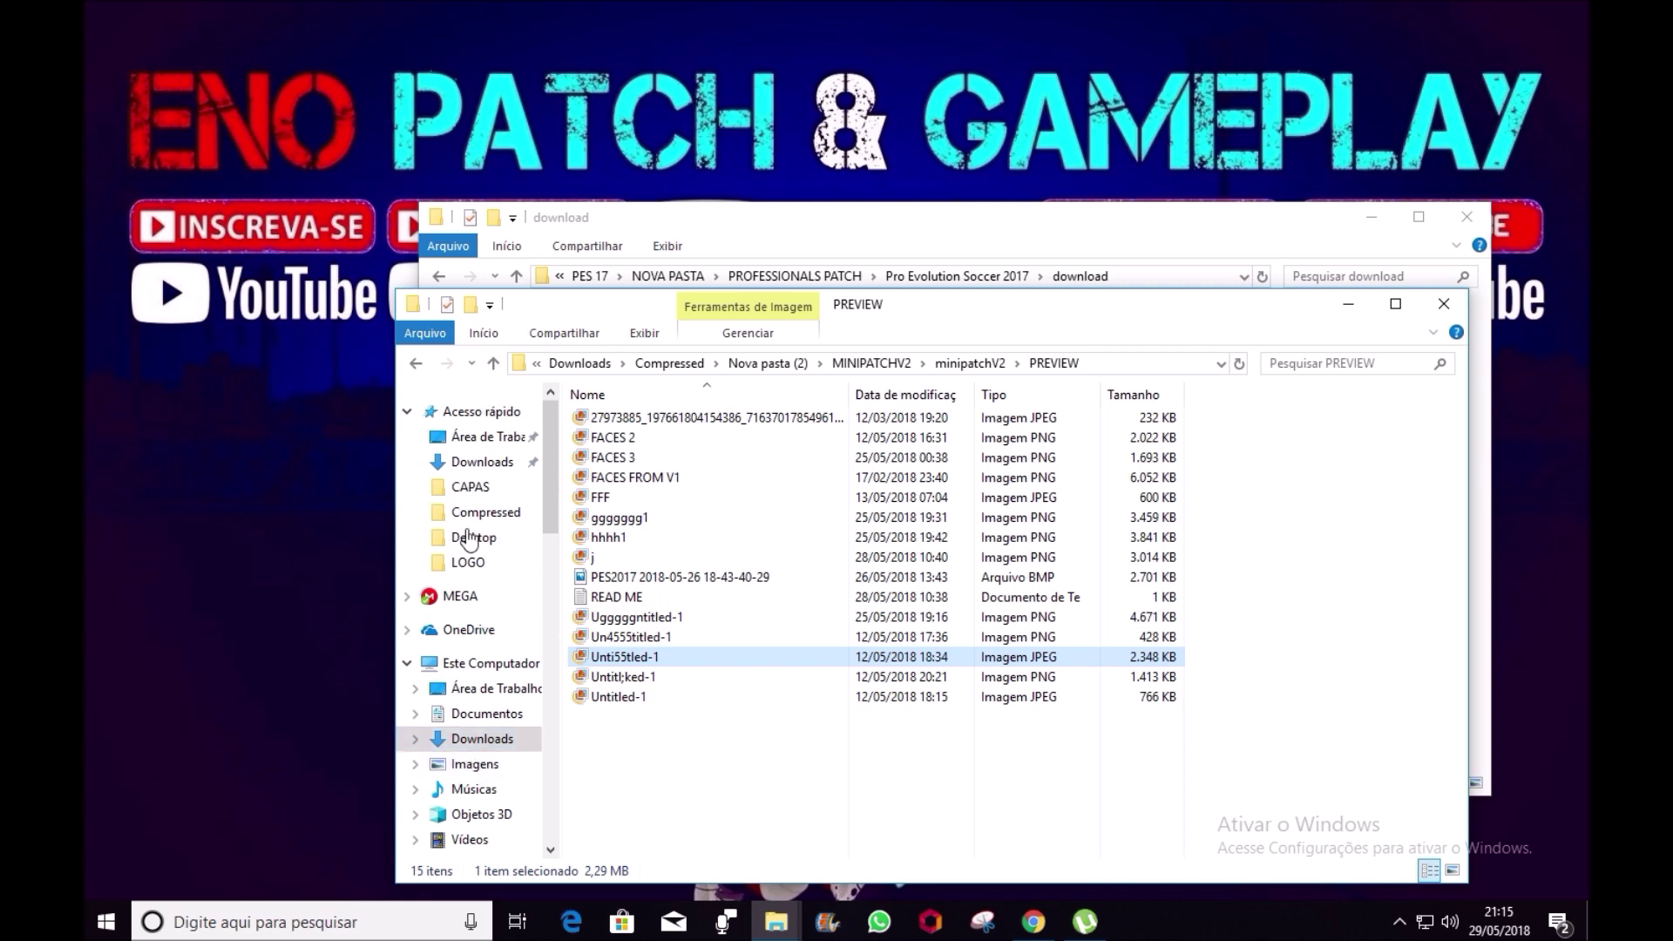
- Run PES 2017 - DpFileList Generator by Baris as administrator from the innermost DpFileList_Generator_v1.8_ DLC 2.0 folder on drive D
{"action": "scroll", "coordinate": [508, 591], "scroll_direction": "down", "scroll_amount": 1}
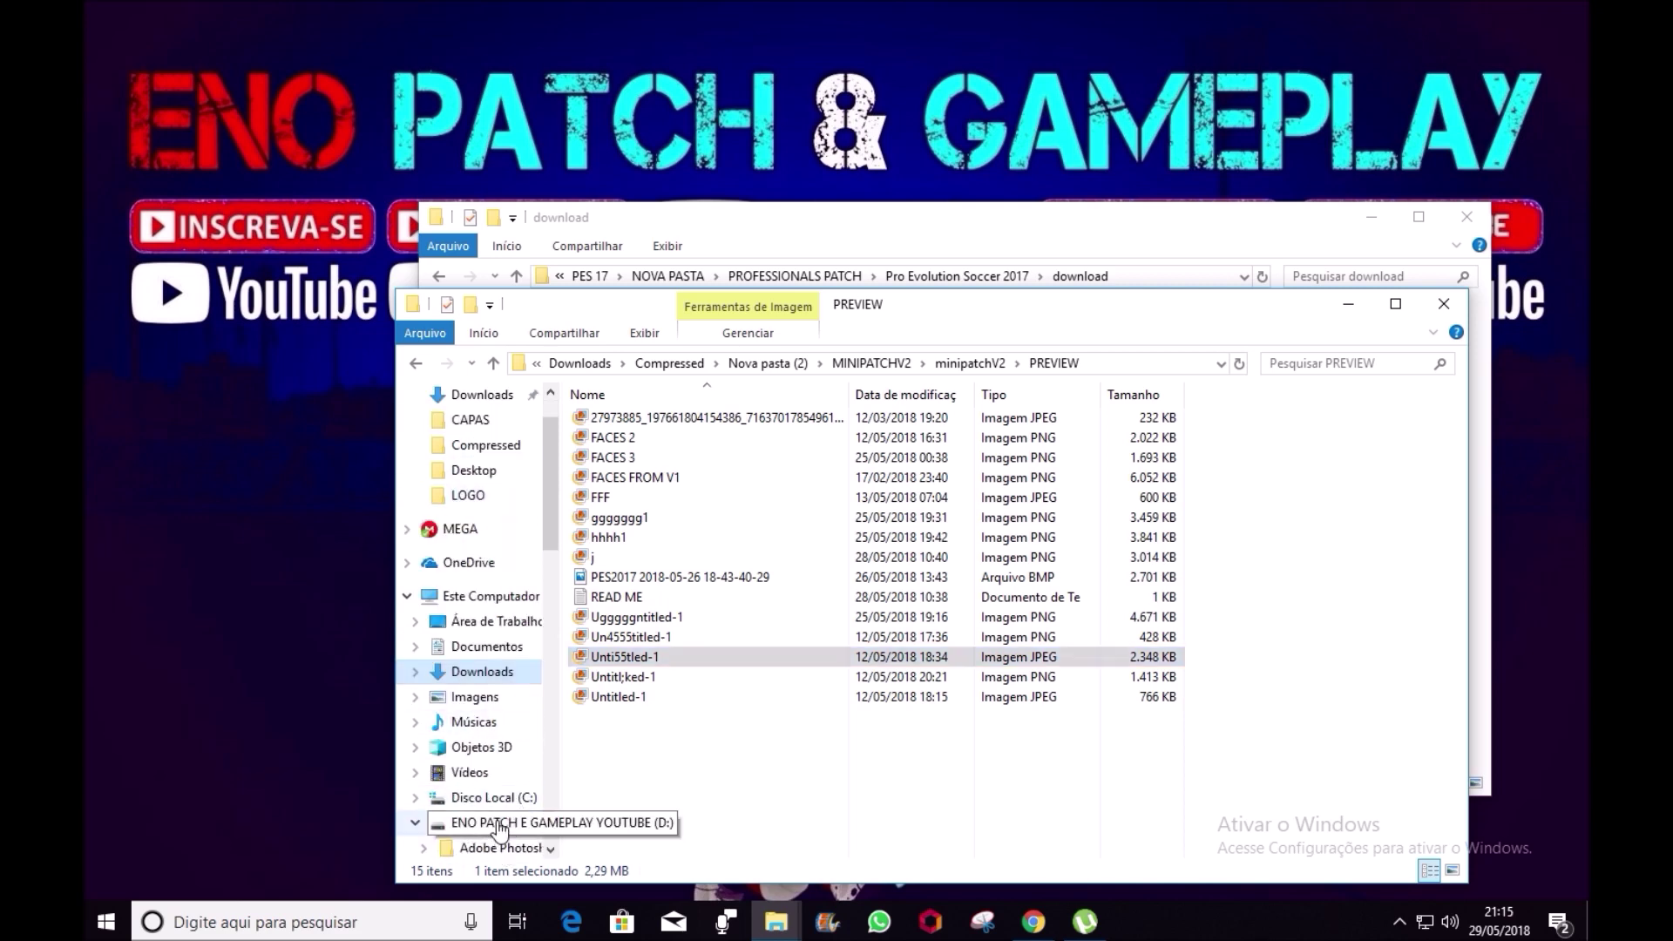
{"action": "right_click", "coordinate": [495, 823]}
{"action": "left_click", "coordinate": [545, 403]}
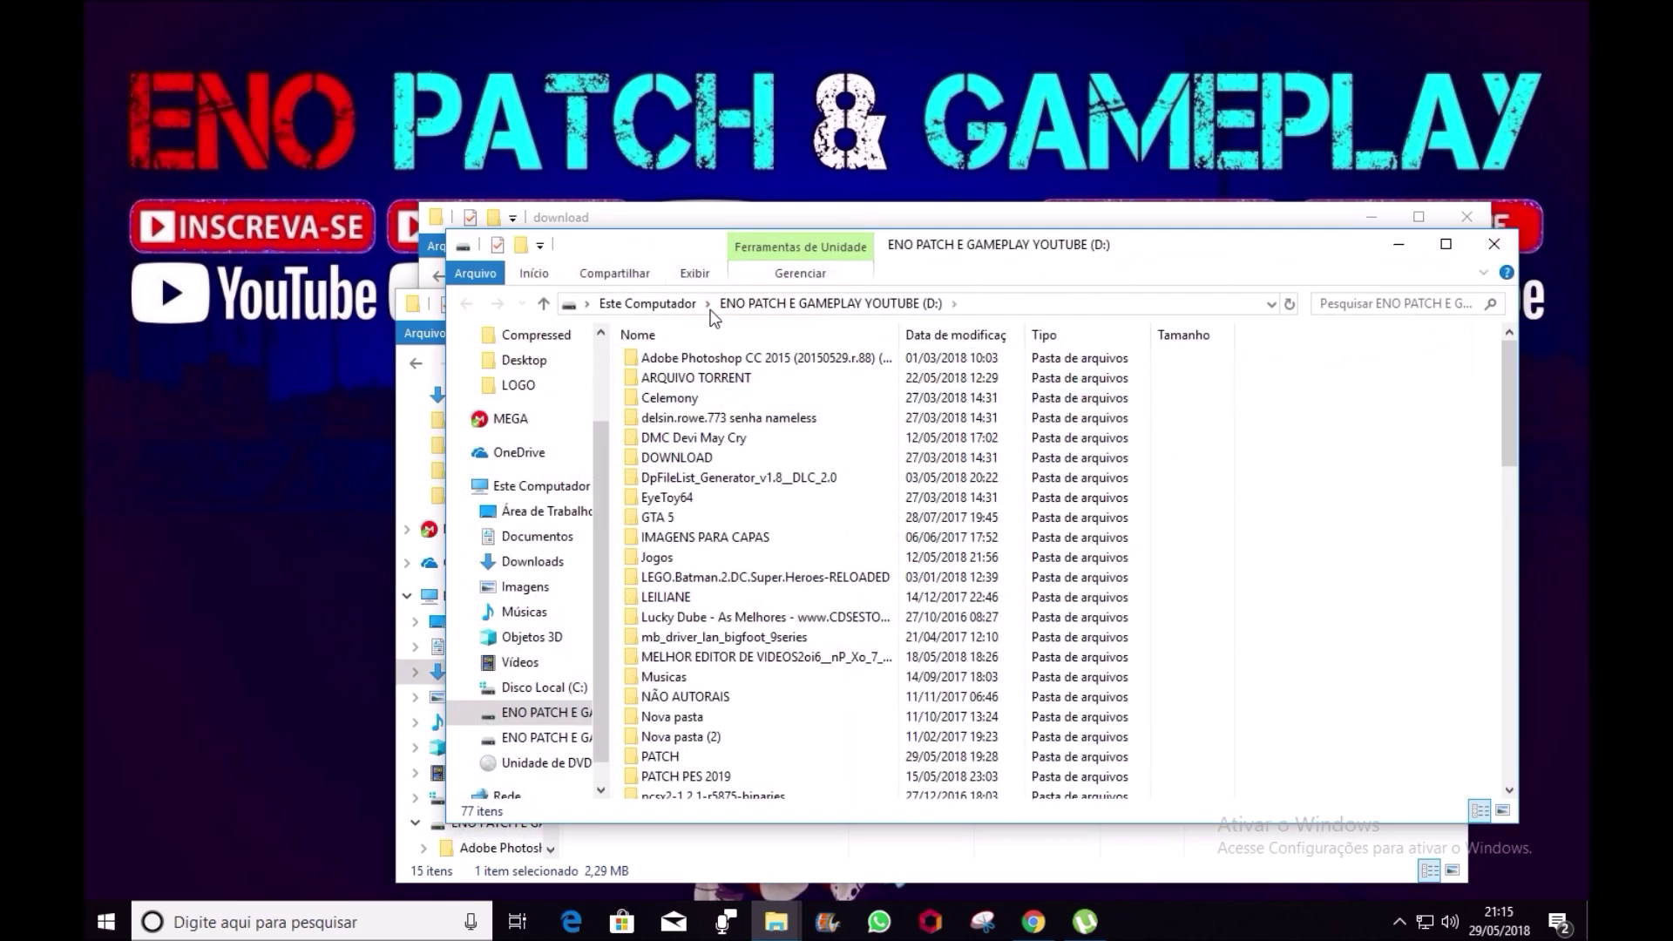
{"action": "double_click", "coordinate": [737, 477]}
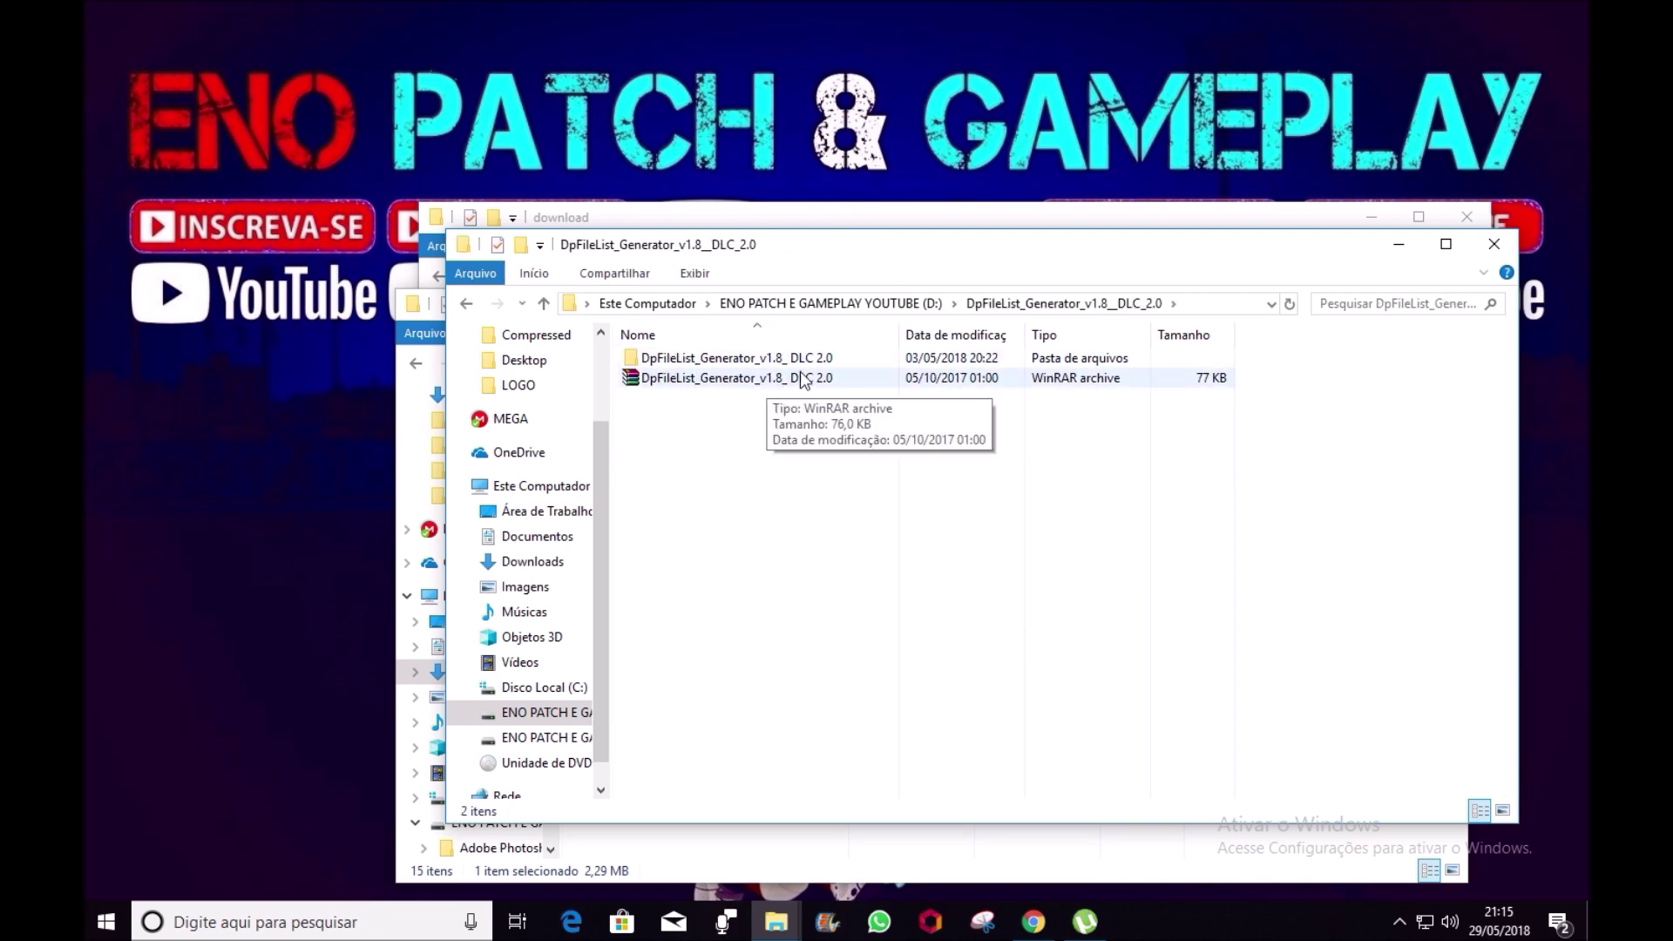
{"action": "double_click", "coordinate": [716, 362]}
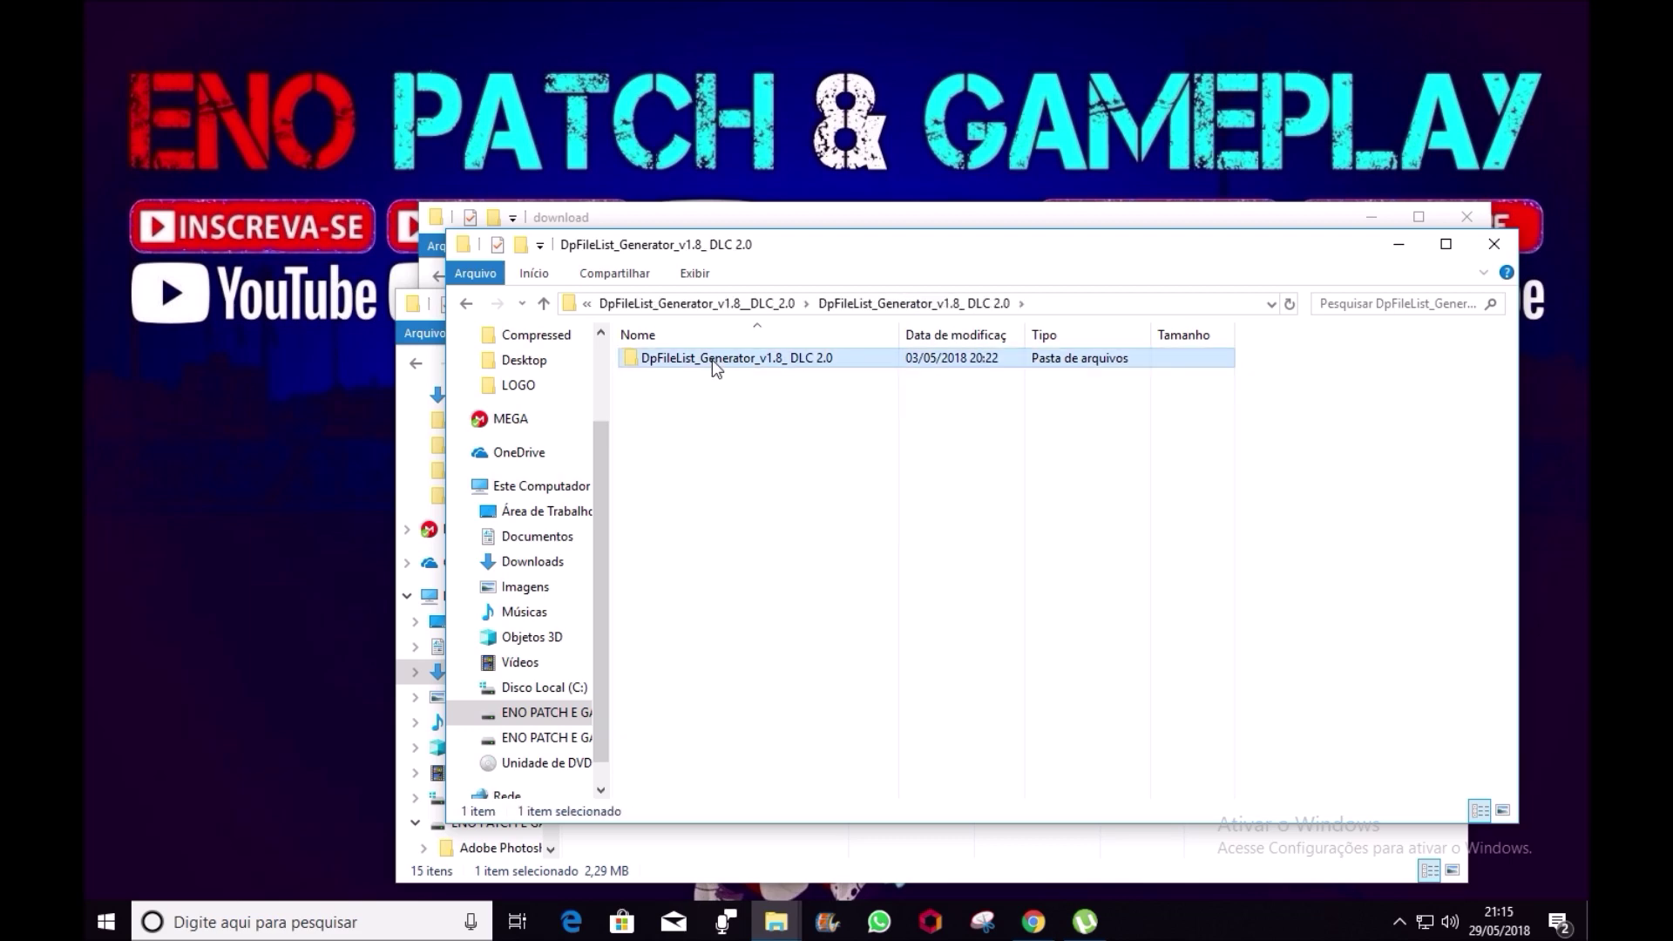
{"action": "double_click", "coordinate": [713, 359]}
{"action": "right_click", "coordinate": [697, 378]}
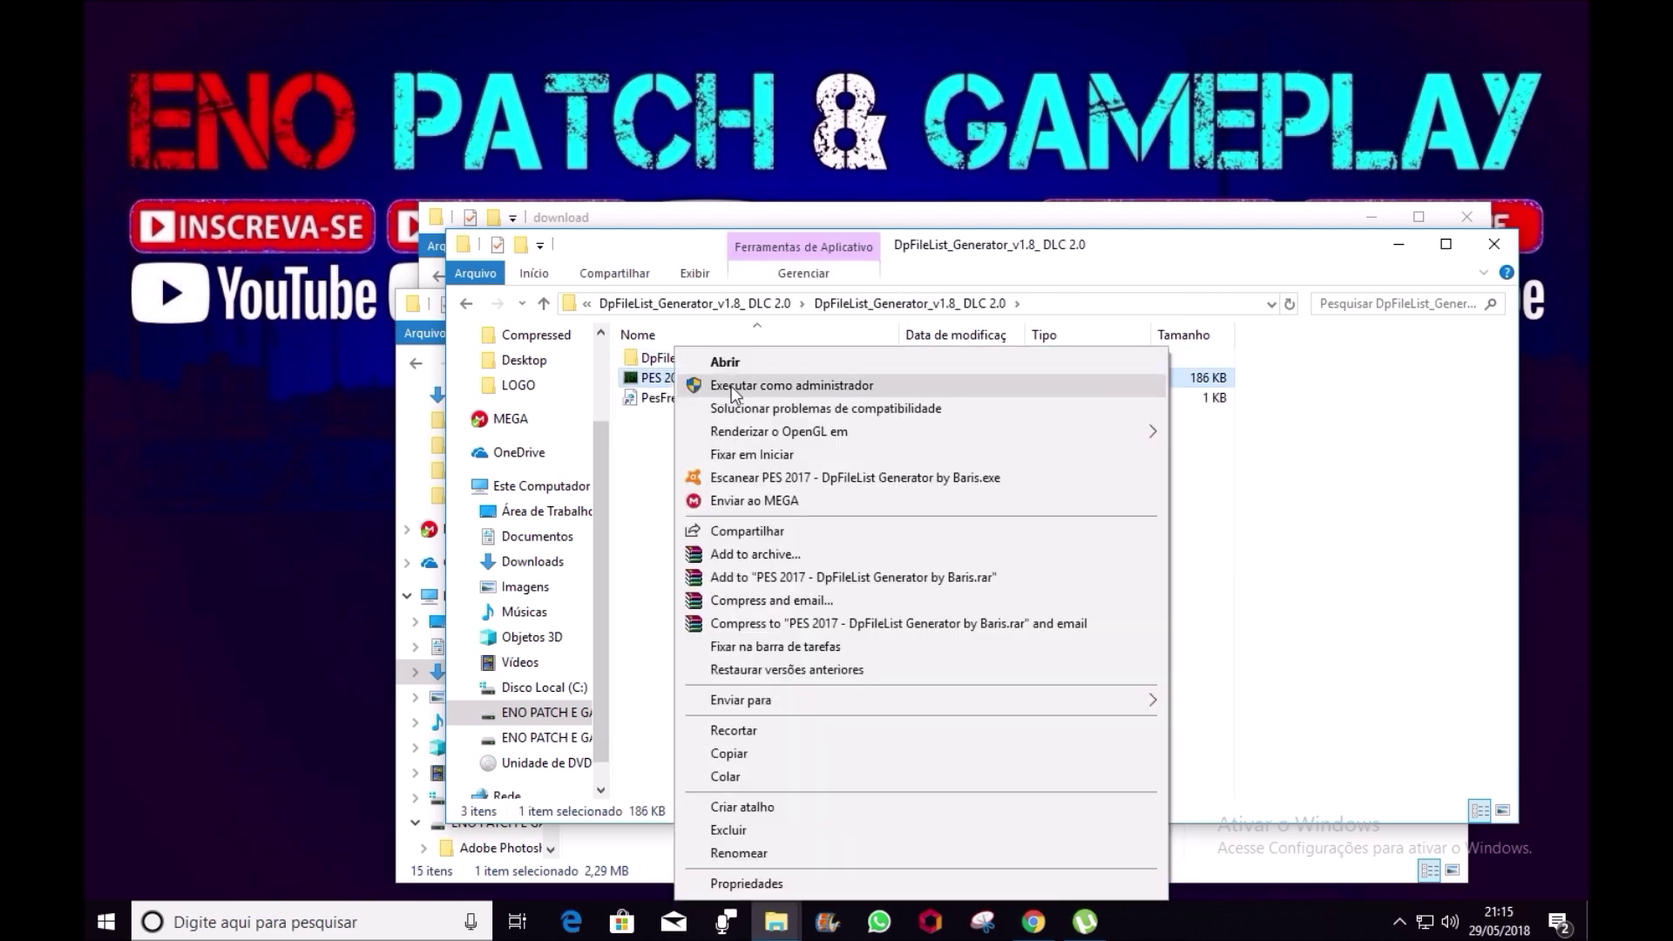
{"action": "left_click", "coordinate": [730, 386]}
{"action": "left_click", "coordinate": [733, 610]}
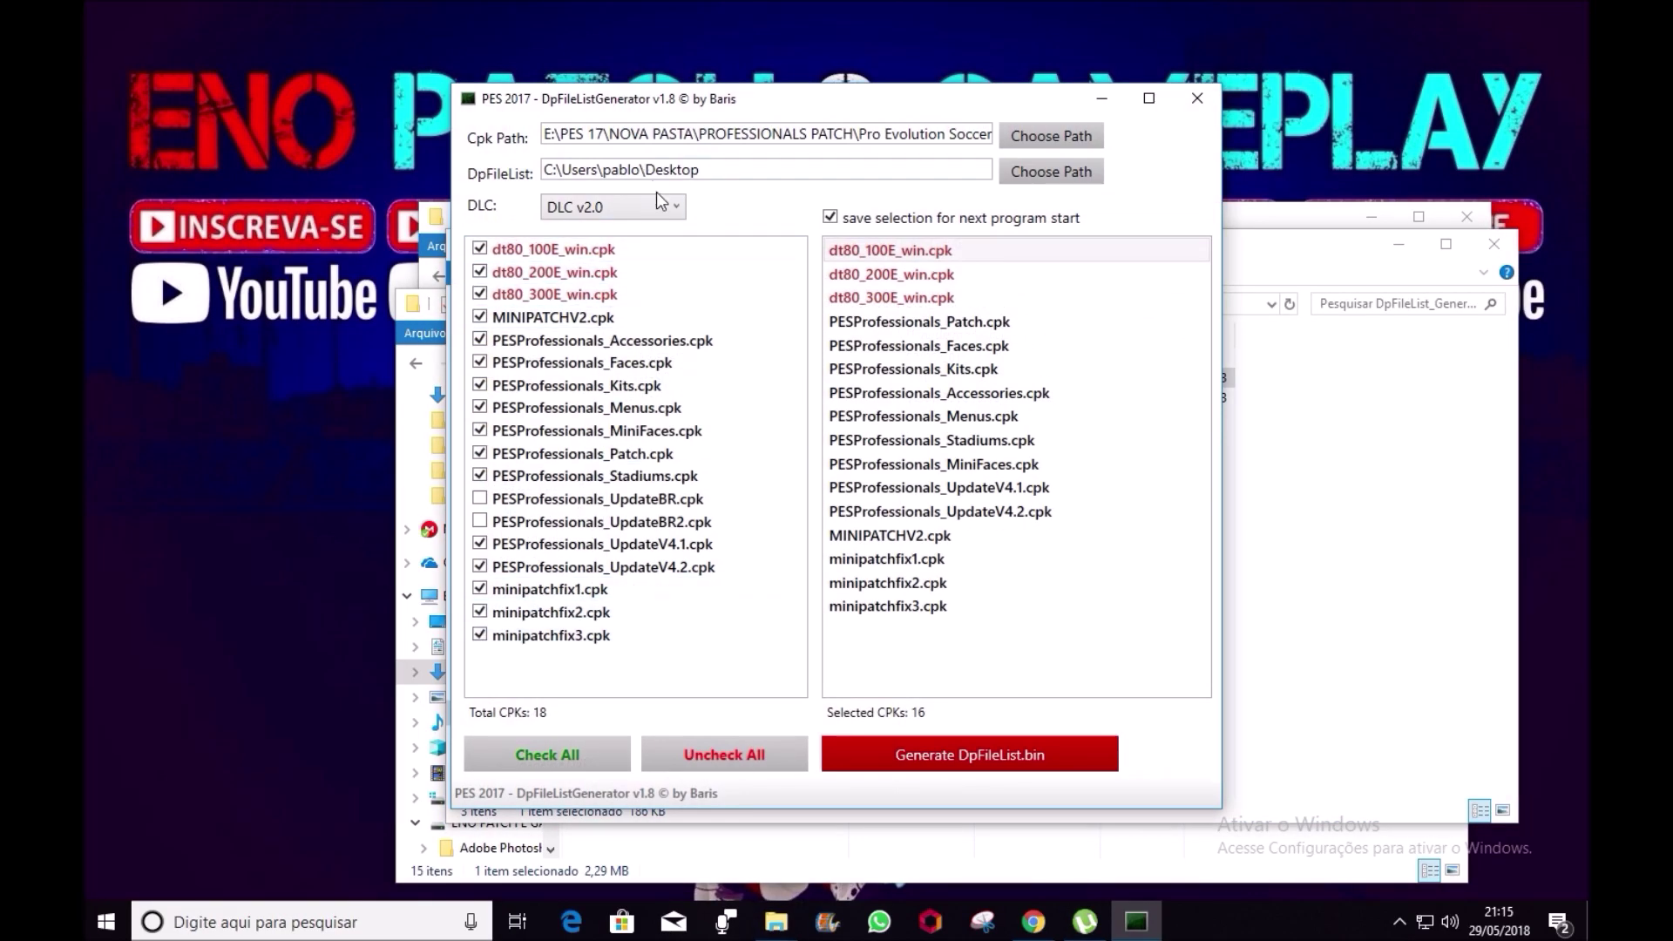
- Set the DLC option to No DLC in the DpFileList generator
{"action": "left_click", "coordinate": [677, 204]}
{"action": "left_click", "coordinate": [599, 225]}
{"action": "left_click", "coordinate": [678, 217]}
{"action": "left_click", "coordinate": [579, 231]}
{"action": "left_click", "coordinate": [677, 207]}
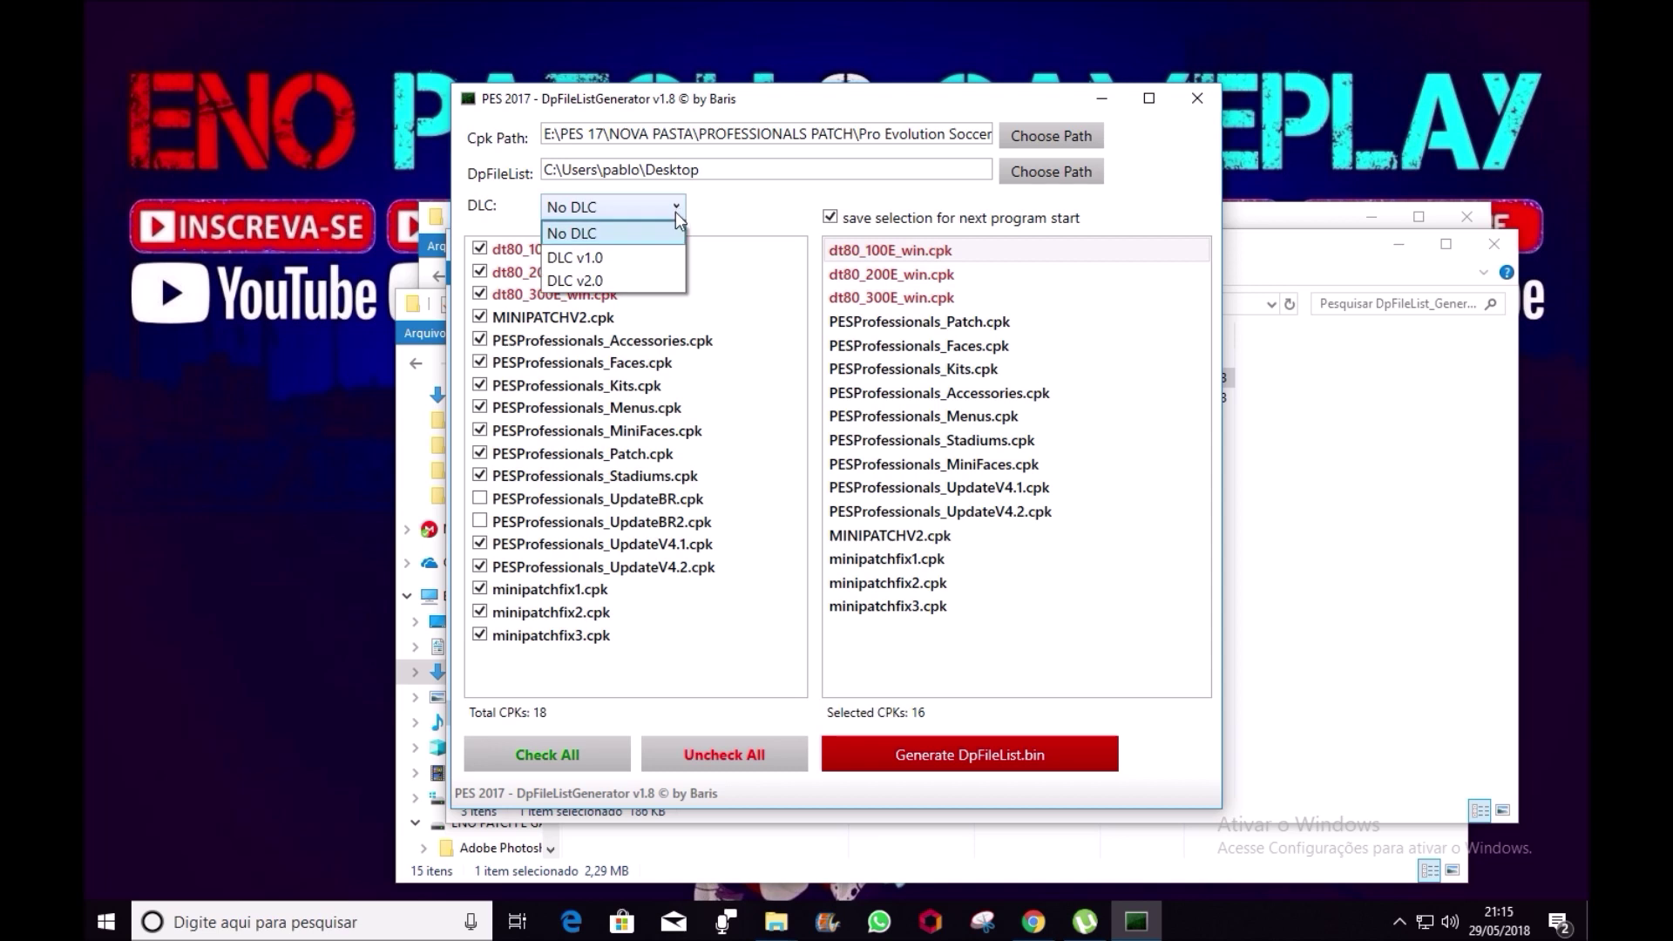
{"action": "left_click", "coordinate": [593, 235]}
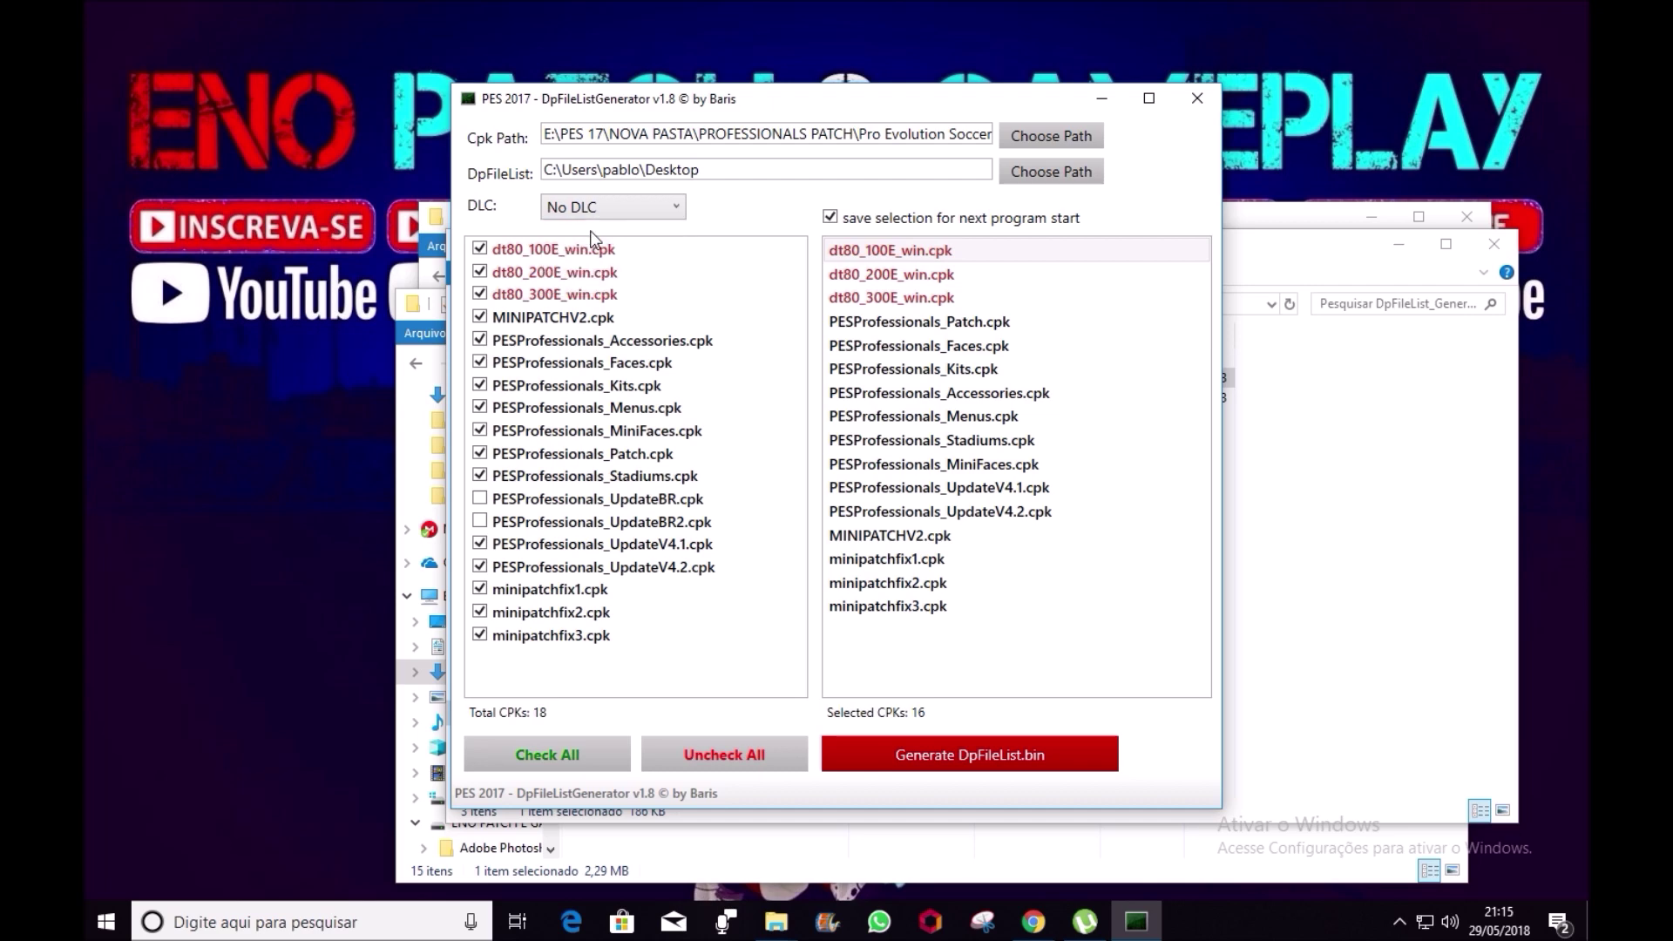
- Include PESProfessionals_UpdateBR.cpk and PESProfessionals_UpdateBR2.cpk ahead of MINIPATCHV2.cpk in the selected list, and generate DpFileList.bin
{"action": "left_click", "coordinate": [1143, 101]}
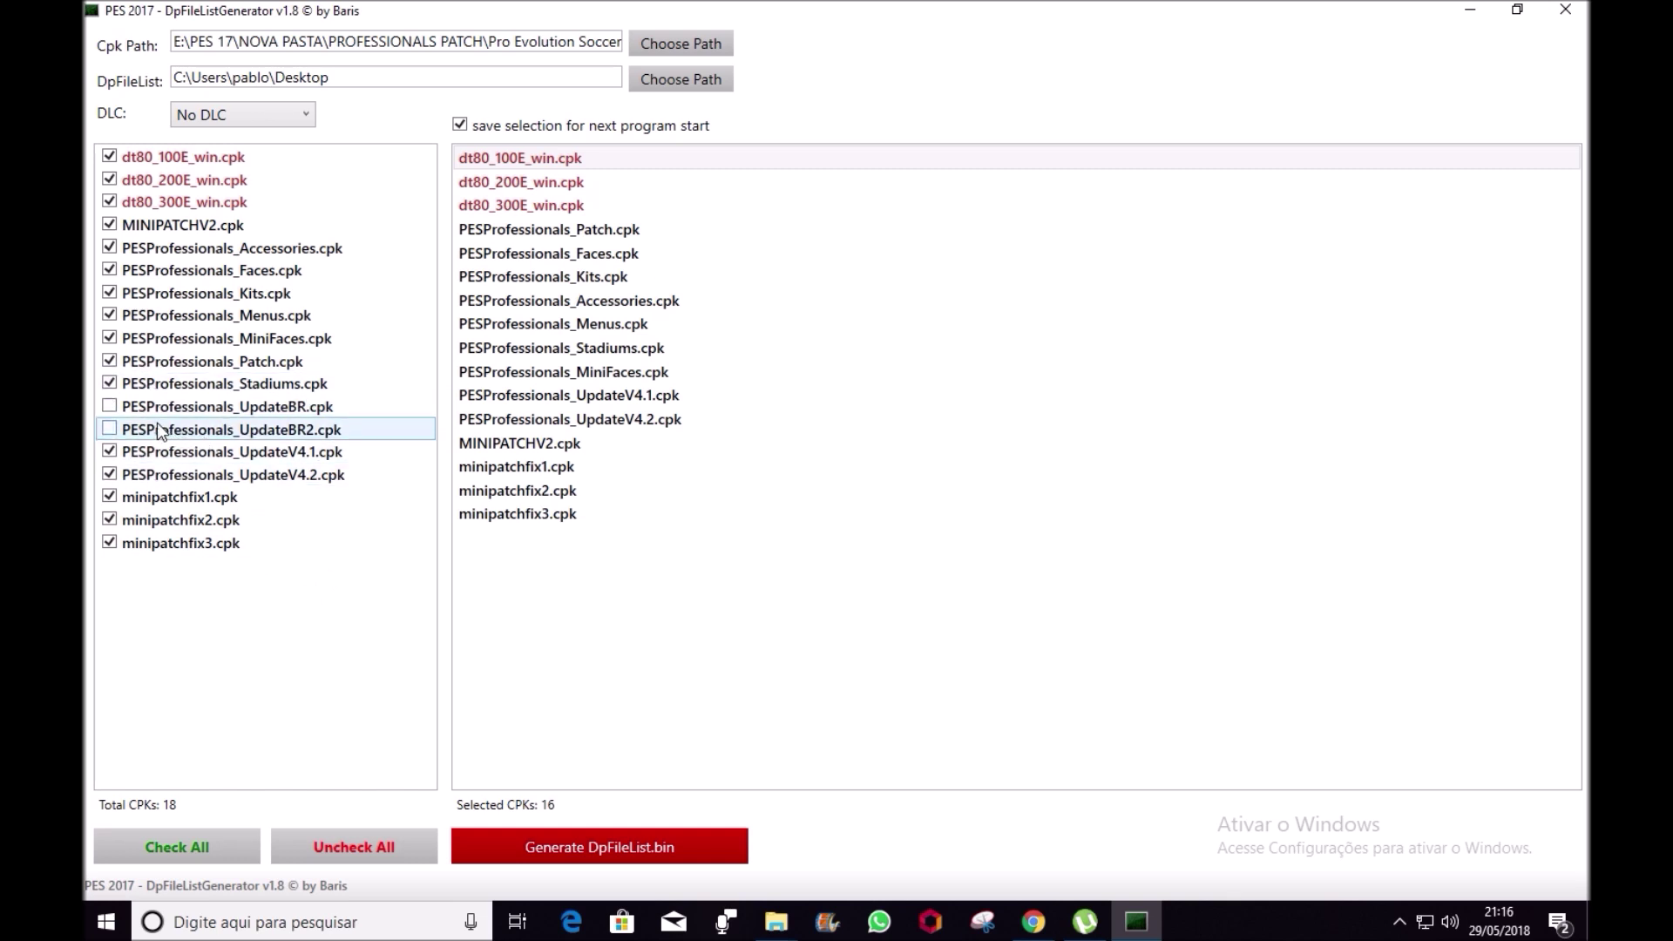
{"action": "left_click", "coordinate": [111, 407]}
{"action": "left_click", "coordinate": [110, 428]}
{"action": "left_click_drag", "start_coordinate": [605, 538], "coordinate": [593, 437]}
{"action": "left_click_drag", "start_coordinate": [616, 562], "coordinate": [605, 460]}
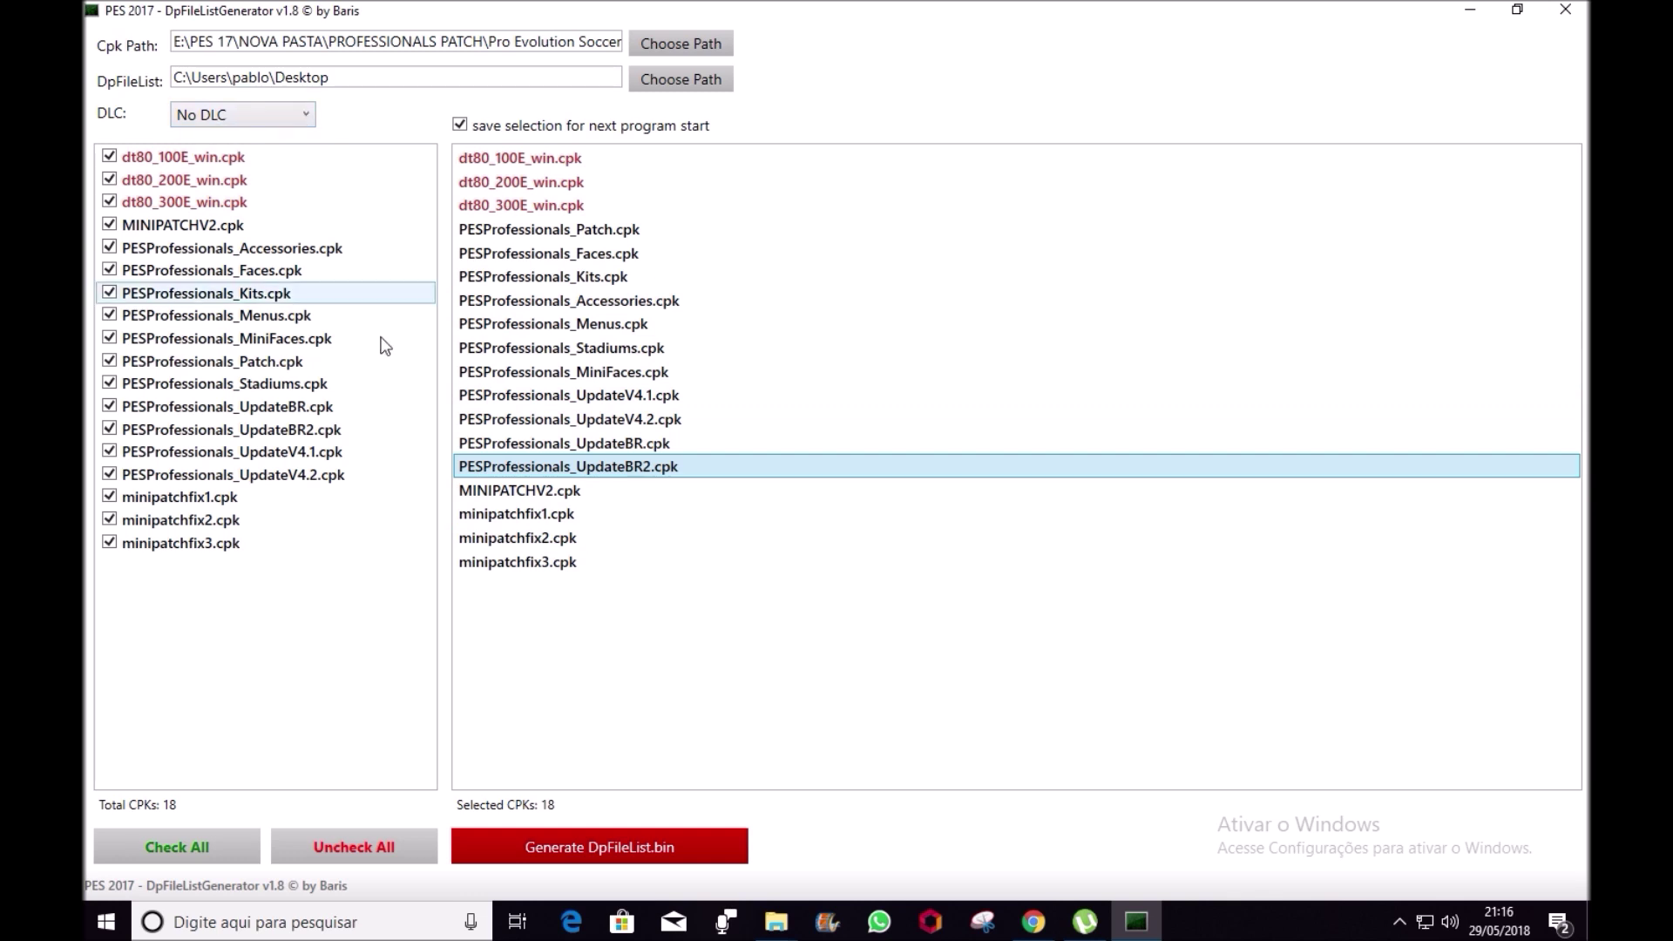
{"action": "left_click", "coordinate": [602, 849]}
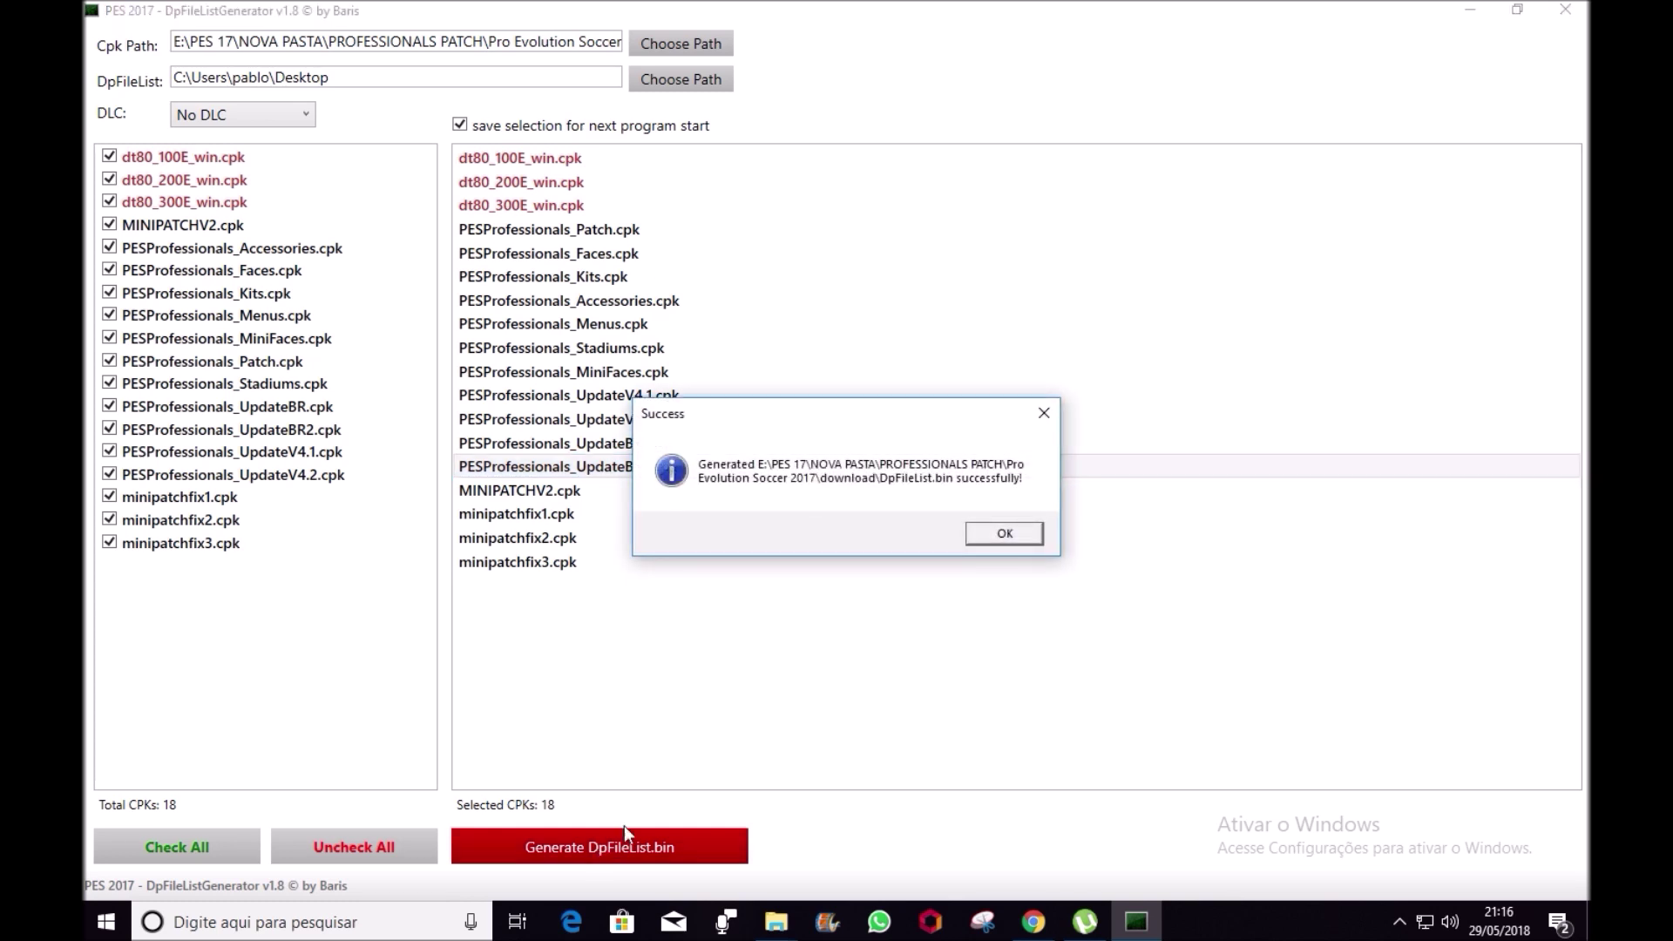
{"action": "left_click", "coordinate": [1005, 534]}
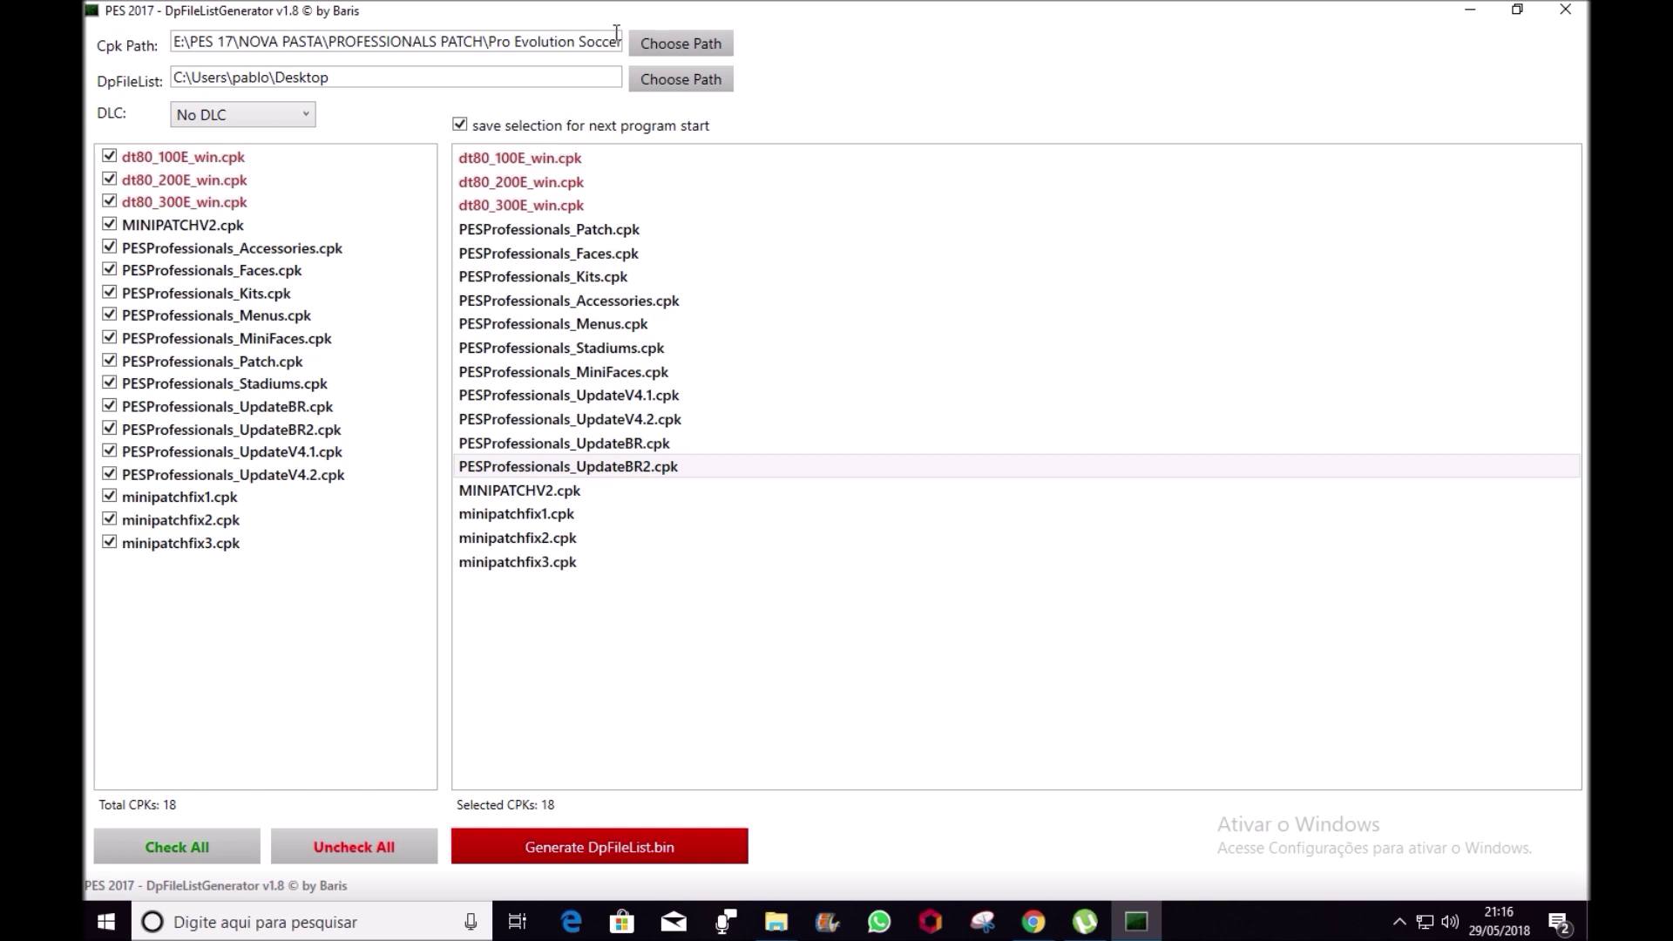
- Examine the PES 2017 download folder in File Explorer, return to its parent folder, and dismiss the generator's Cpk path selection
{"action": "left_click", "coordinate": [666, 44]}
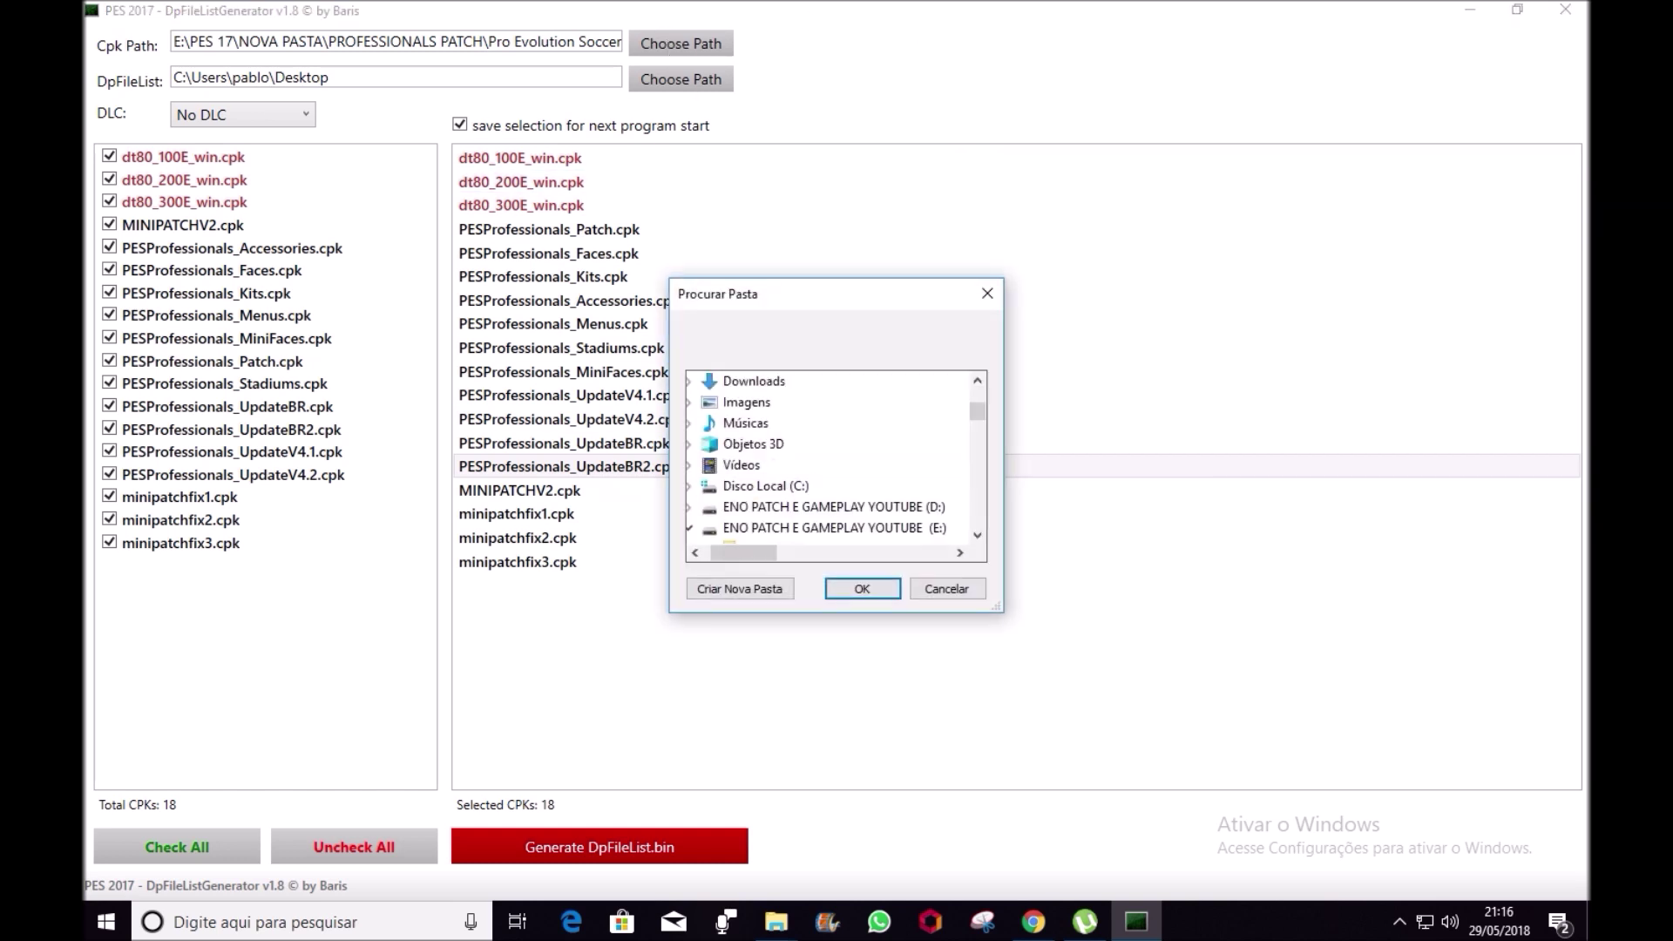
{"action": "left_click", "coordinate": [776, 922]}
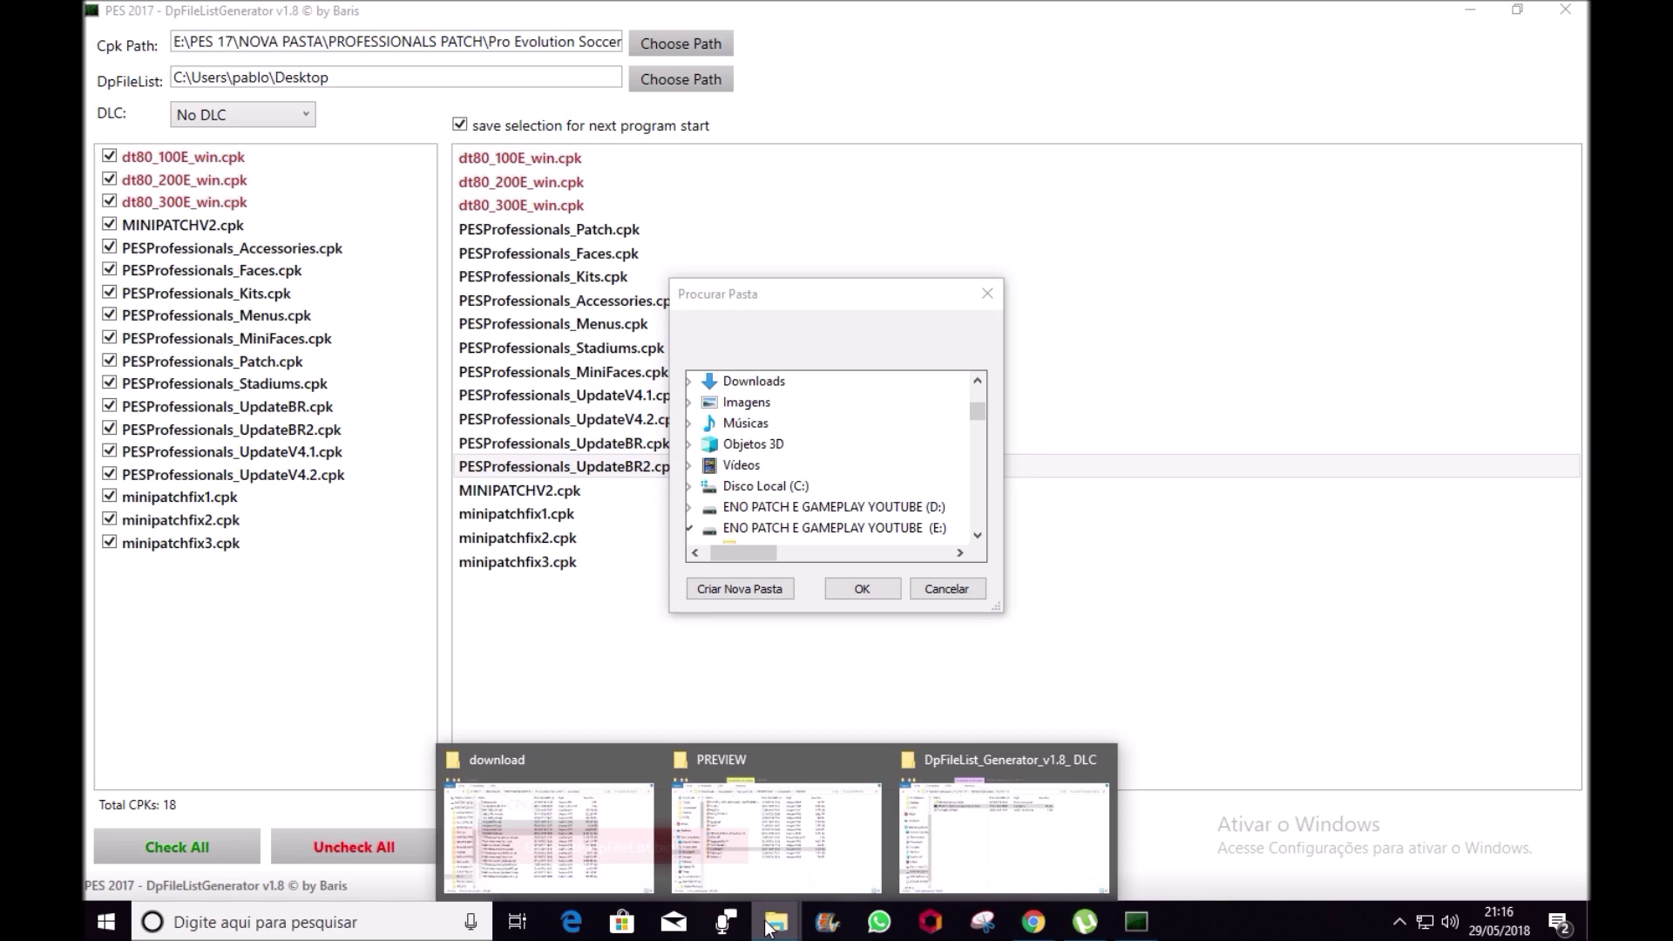
{"action": "left_click", "coordinate": [608, 833]}
{"action": "left_click", "coordinate": [1317, 593]}
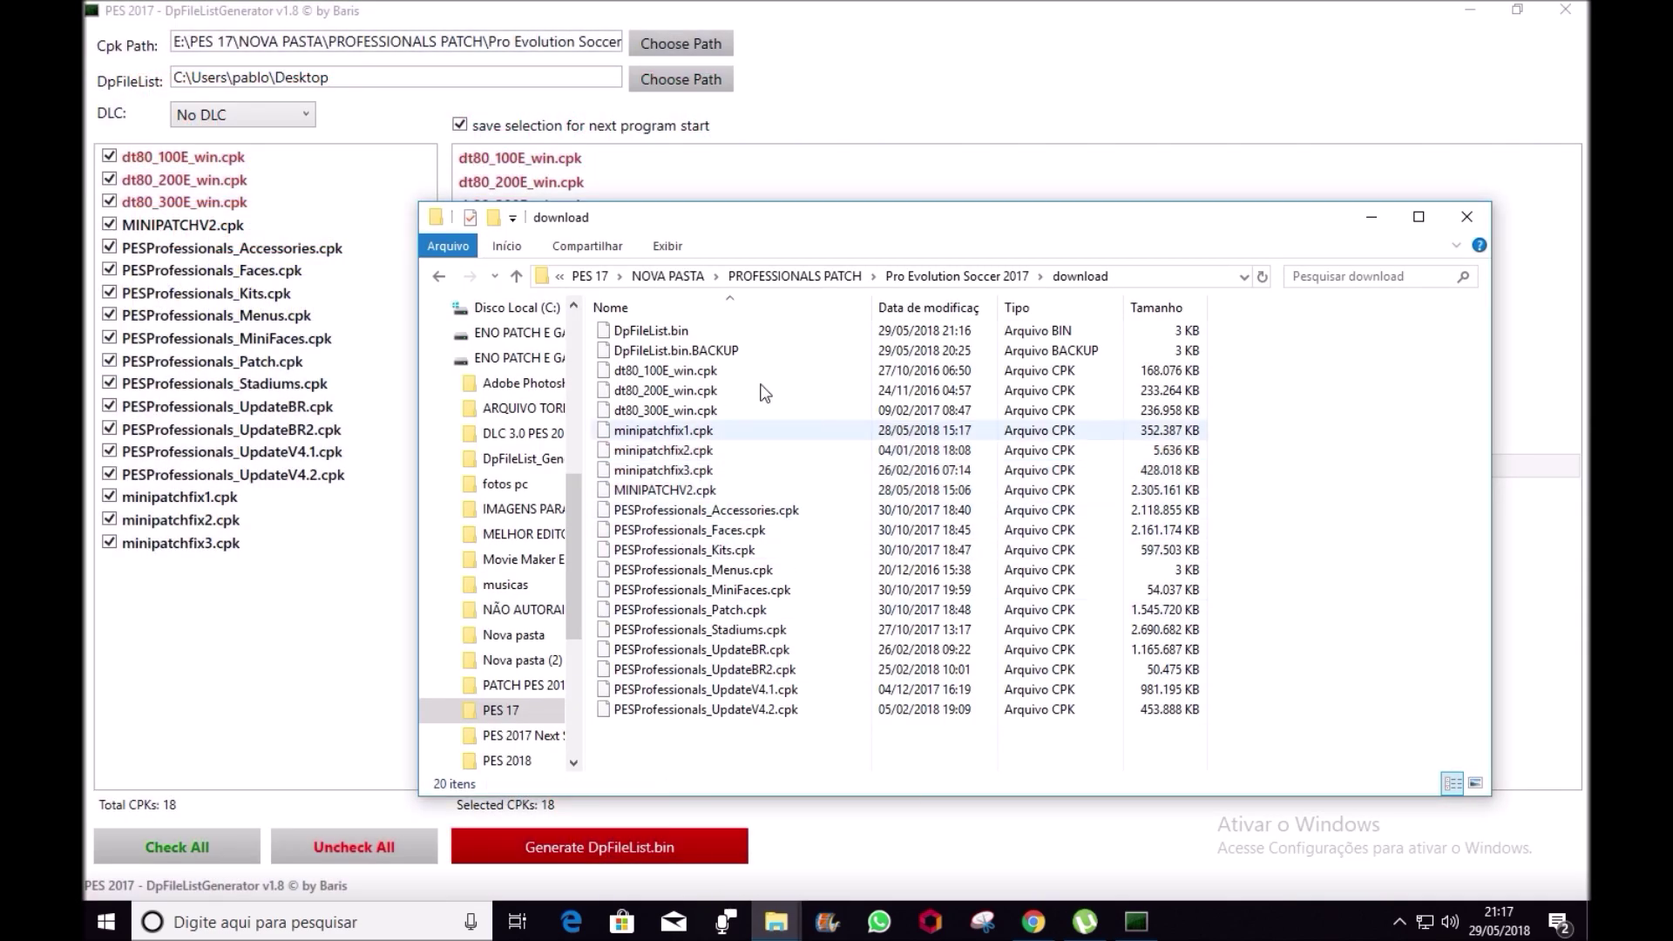
{"action": "left_click", "coordinate": [439, 275]}
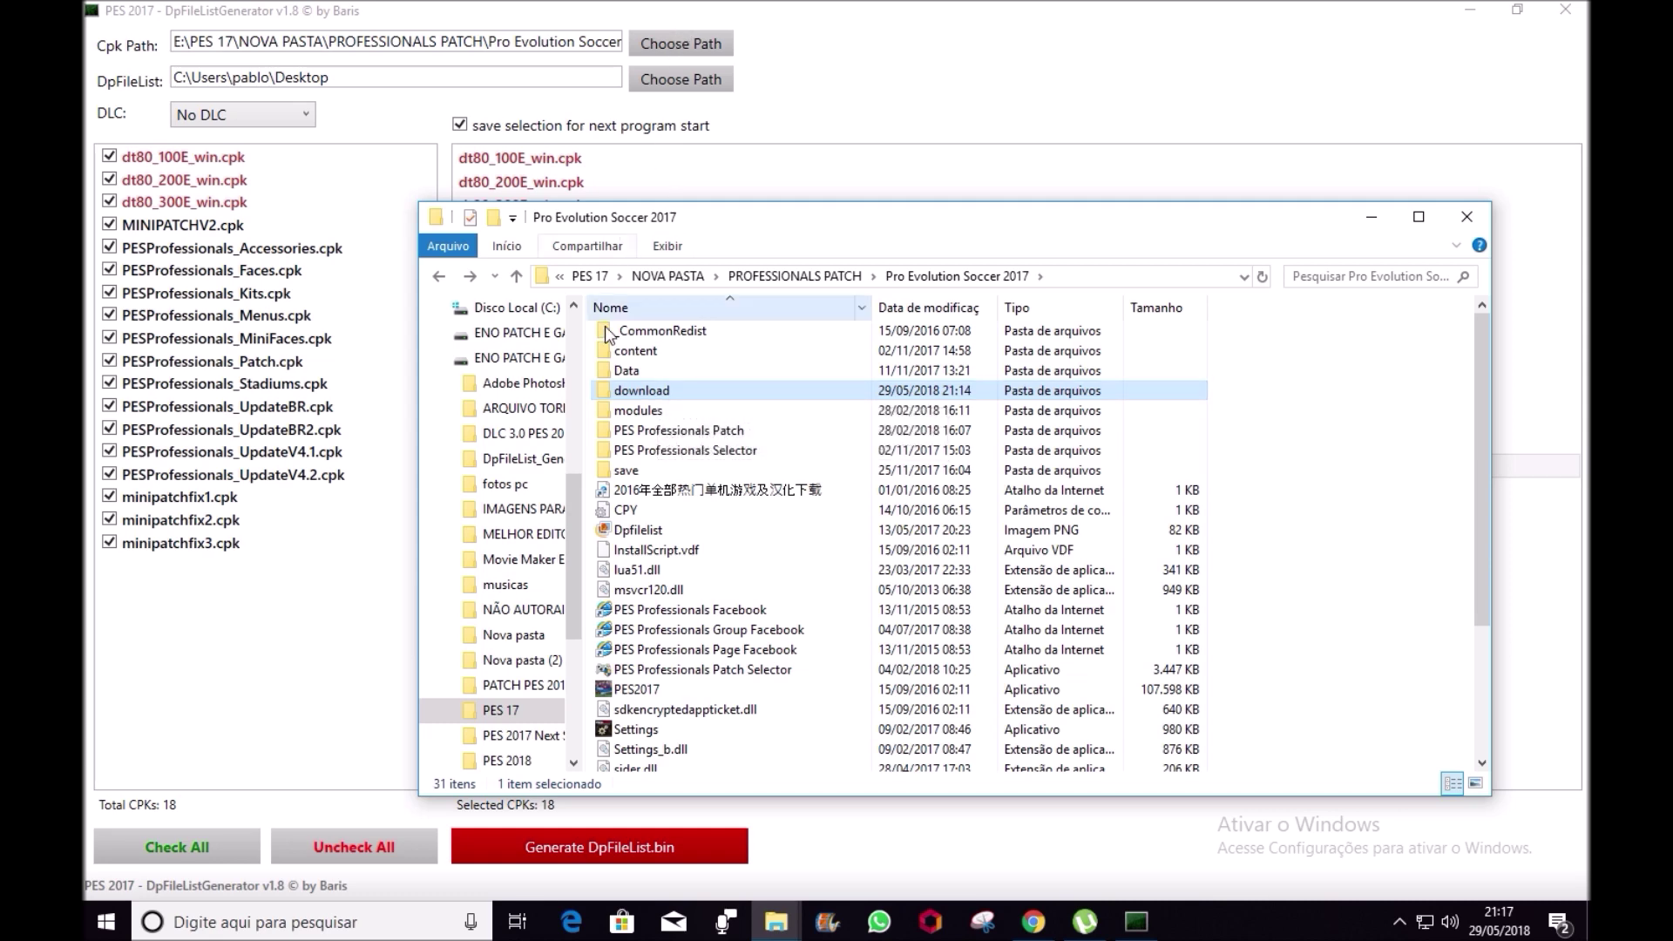
{"action": "left_click", "coordinate": [1371, 216]}
{"action": "left_click", "coordinate": [987, 296]}
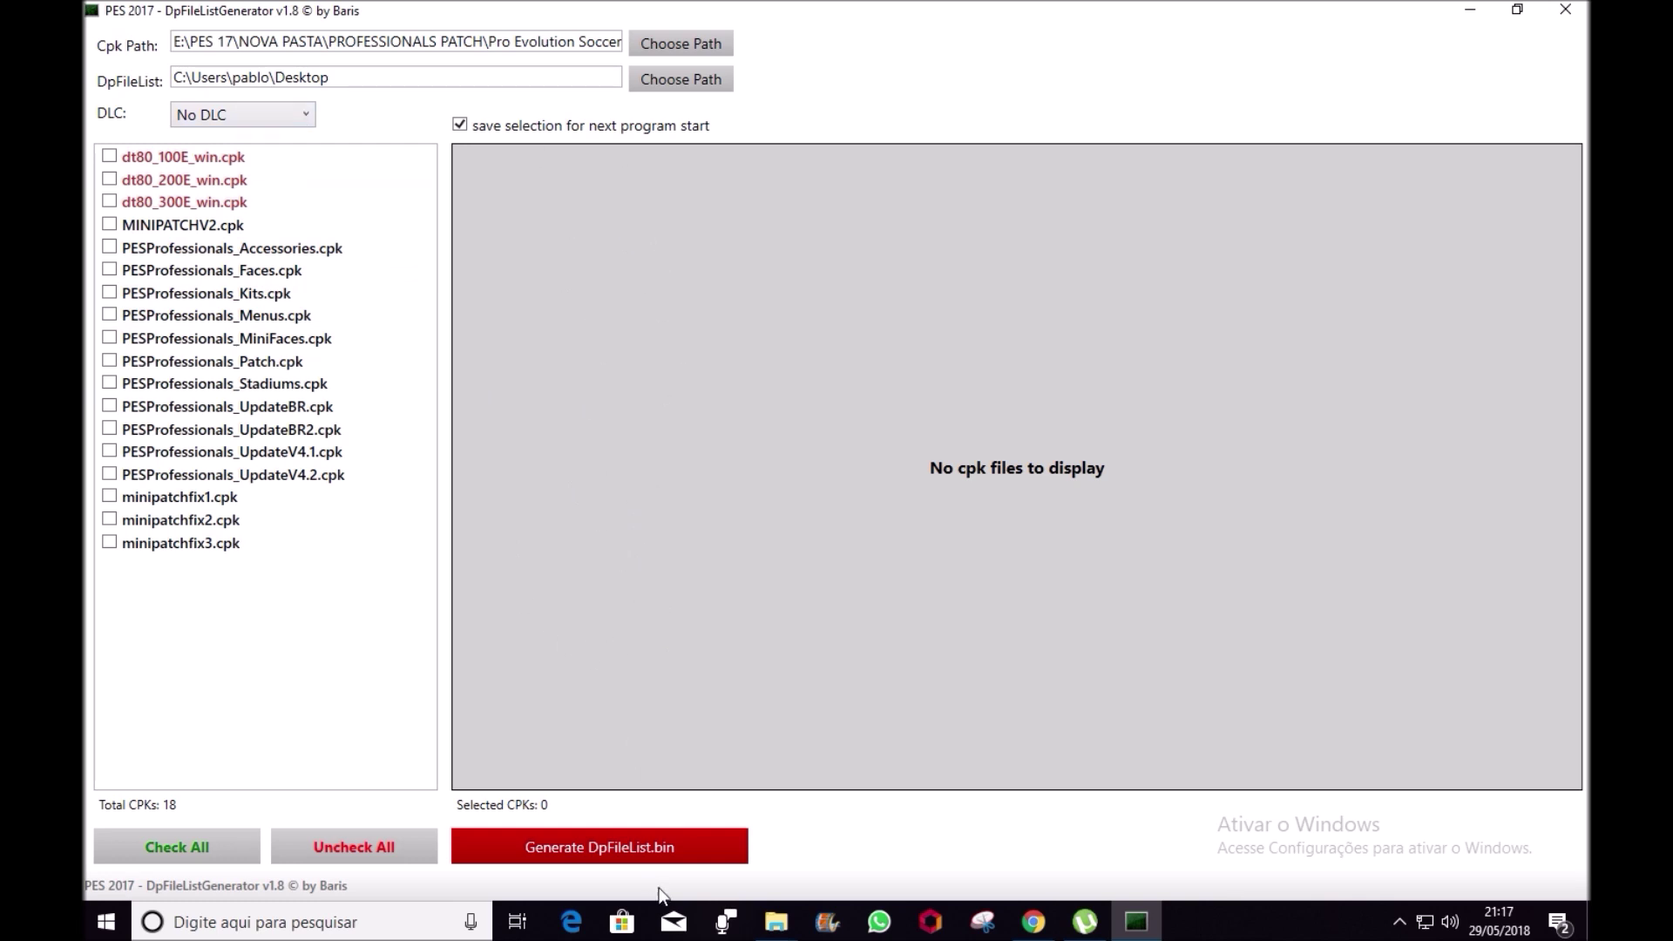
- Close the DpFileList generator and the open DpFileList_Generator and PREVIEW folder windows
{"action": "left_click", "coordinate": [1565, 9]}
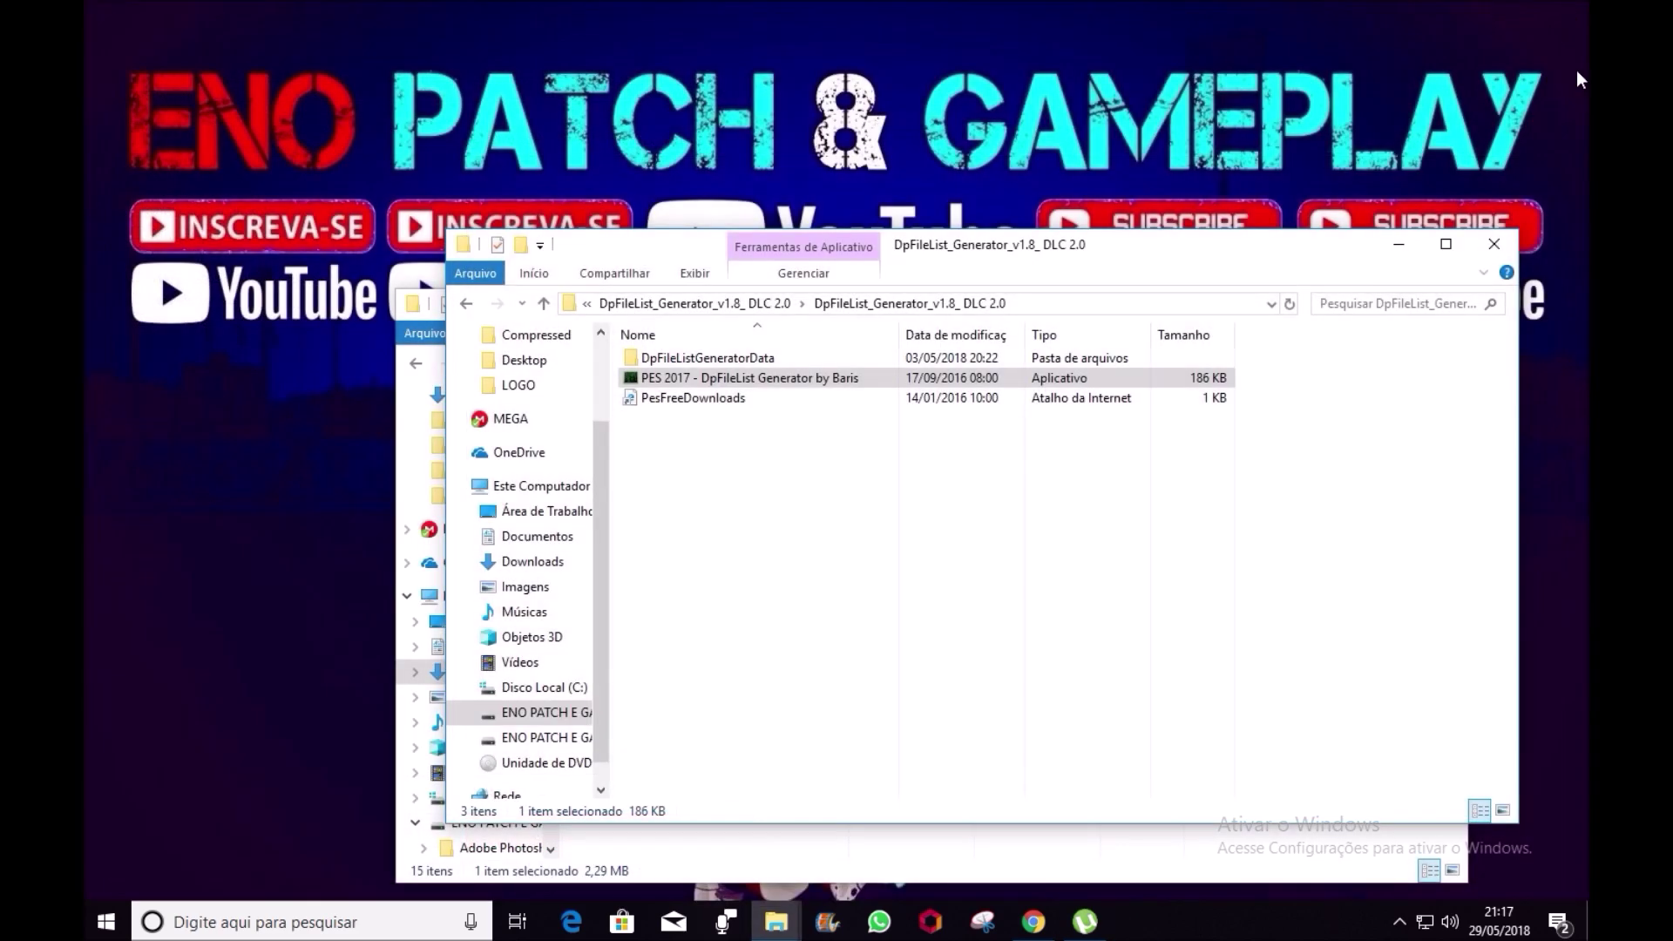
{"action": "left_click", "coordinate": [1488, 247]}
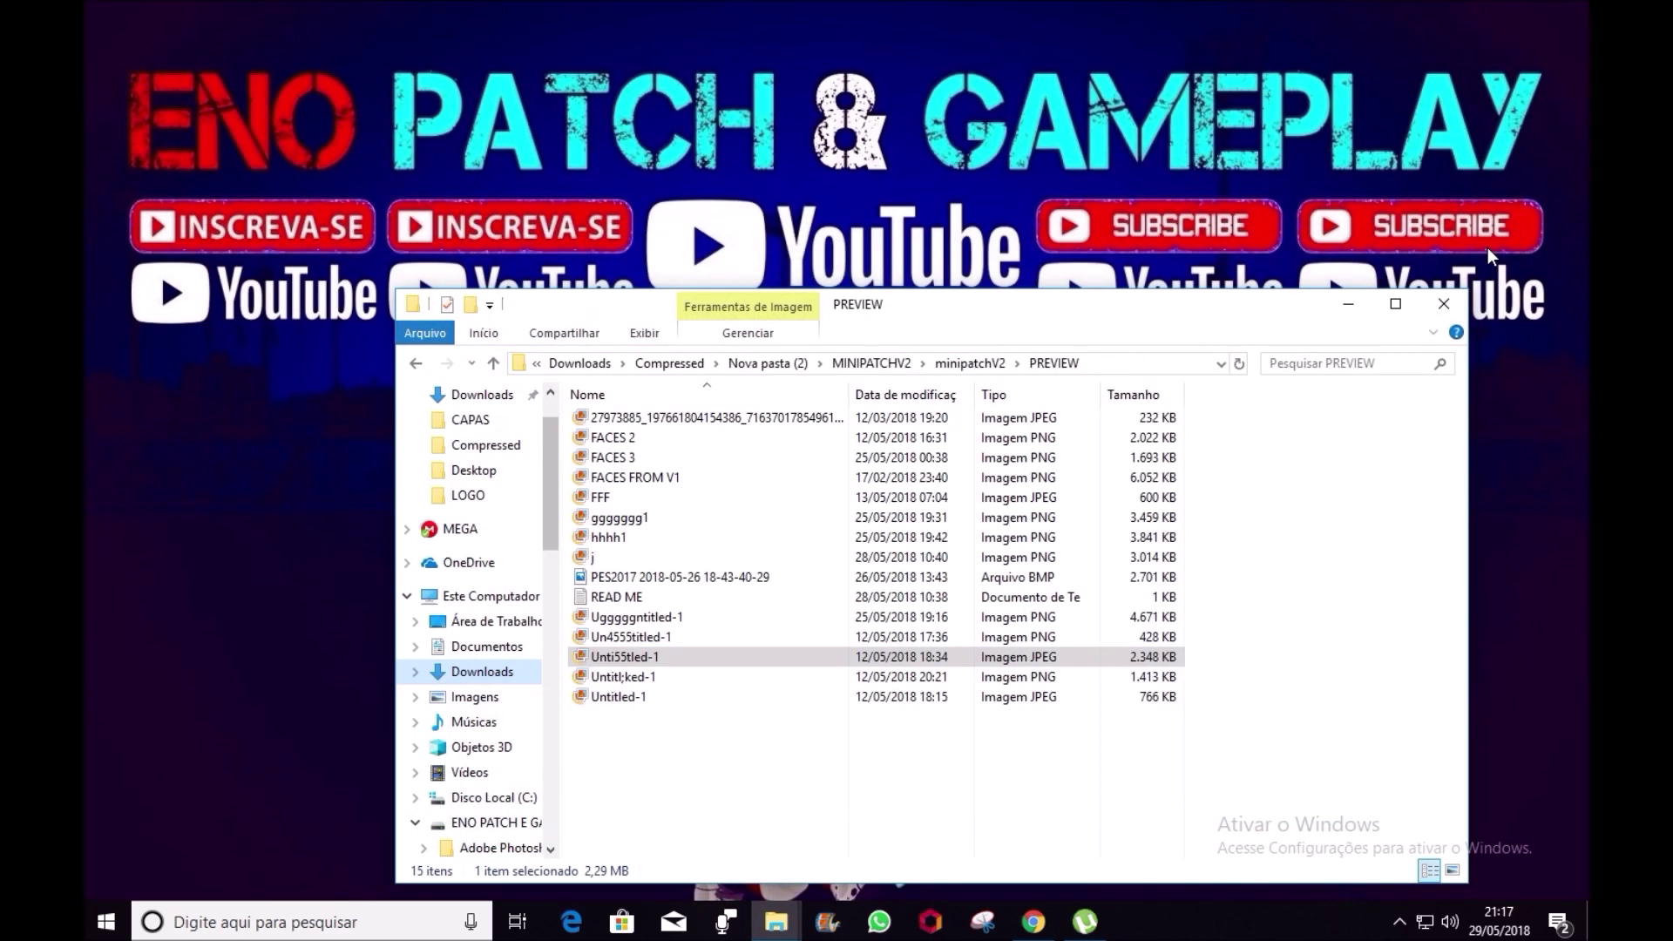
{"action": "left_click", "coordinate": [1456, 299]}
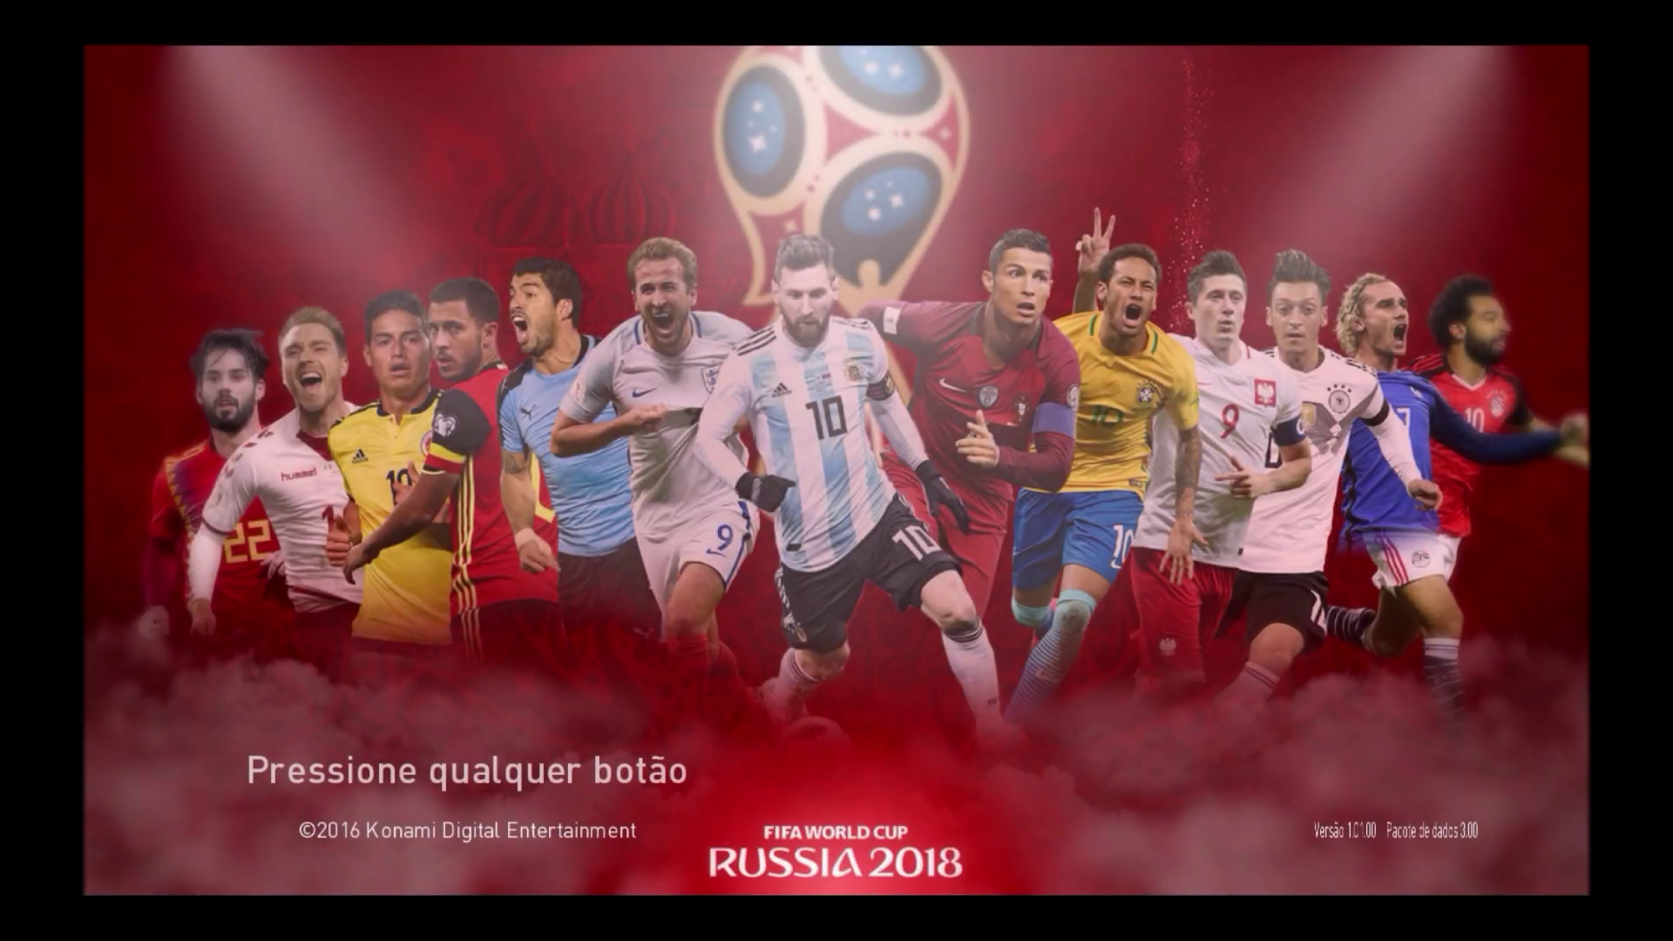
- Enter the game's main menu and set up an Amistoso match under Jogar Partida, with the controller on the home side
{"action": "key", "text": "Return"}
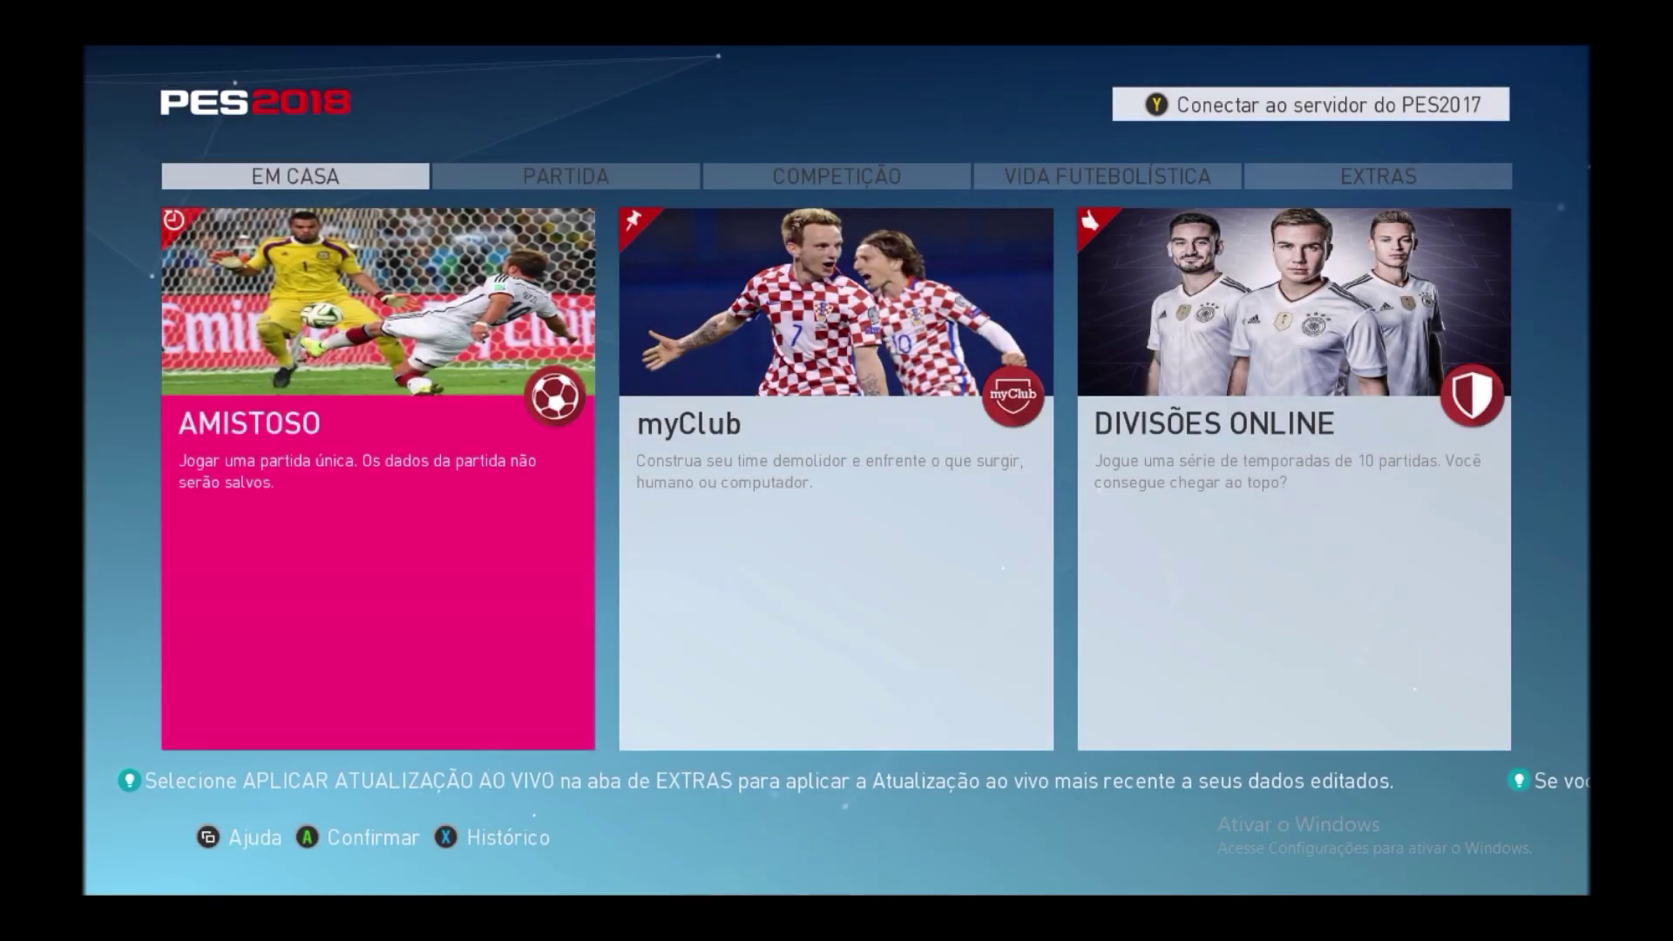
{"action": "key", "text": "Right"}
{"action": "key", "text": "Right"}
{"action": "key", "text": "Right"}
{"action": "key", "text": "Return"}
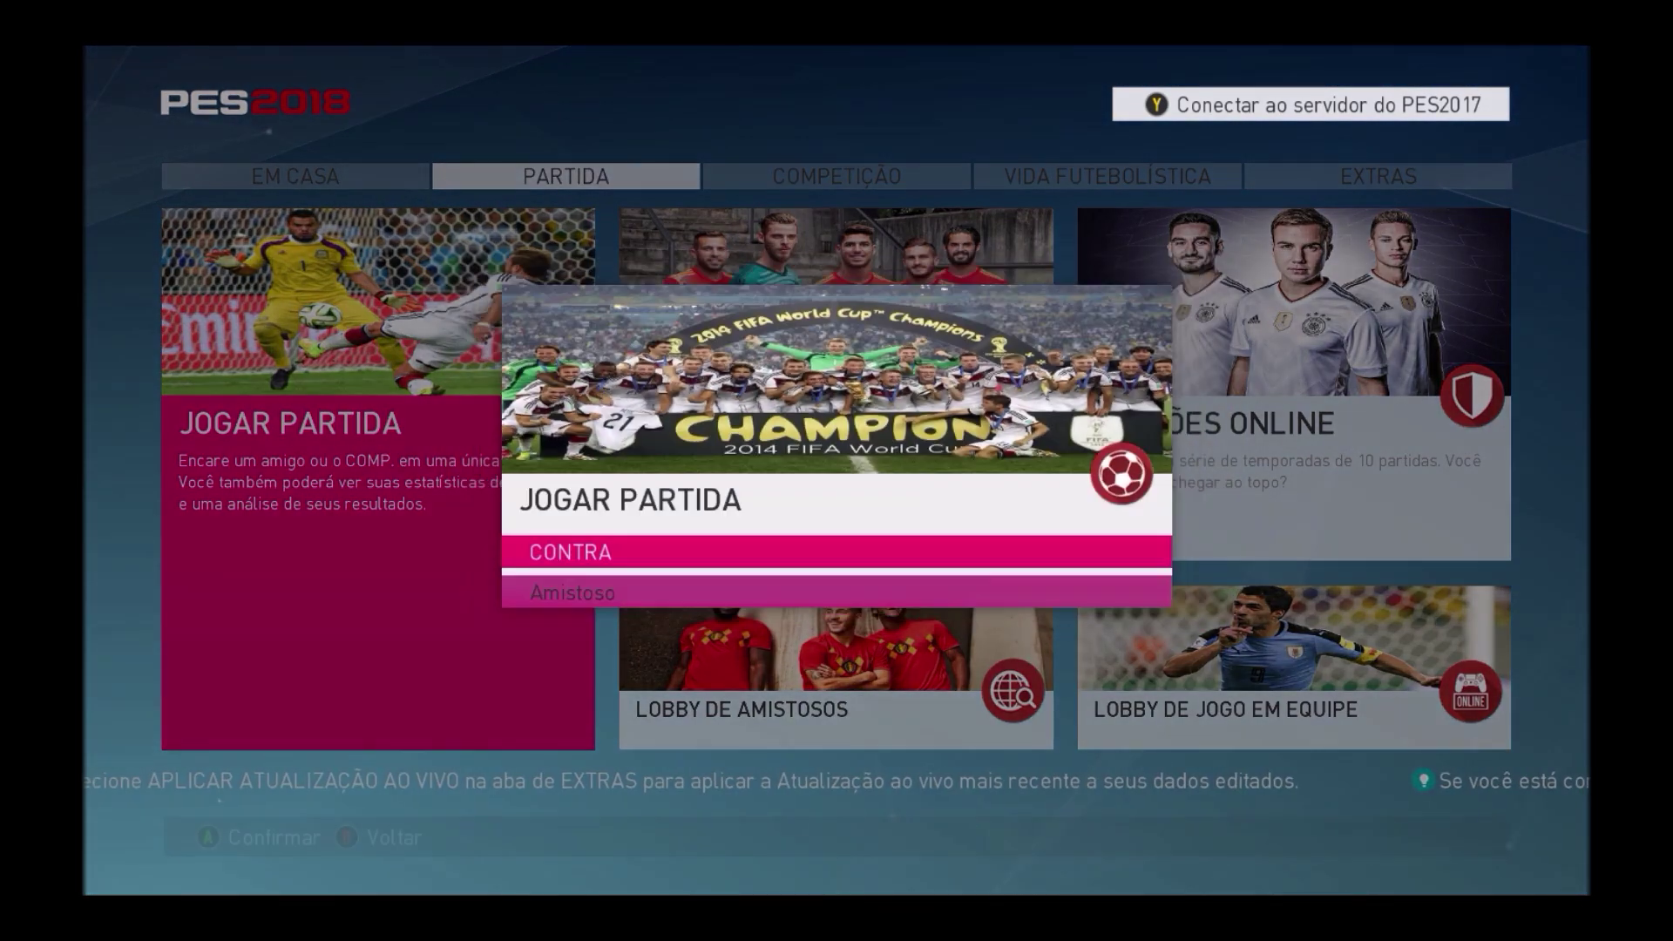
{"action": "key", "text": "Down"}
{"action": "key", "text": "Return"}
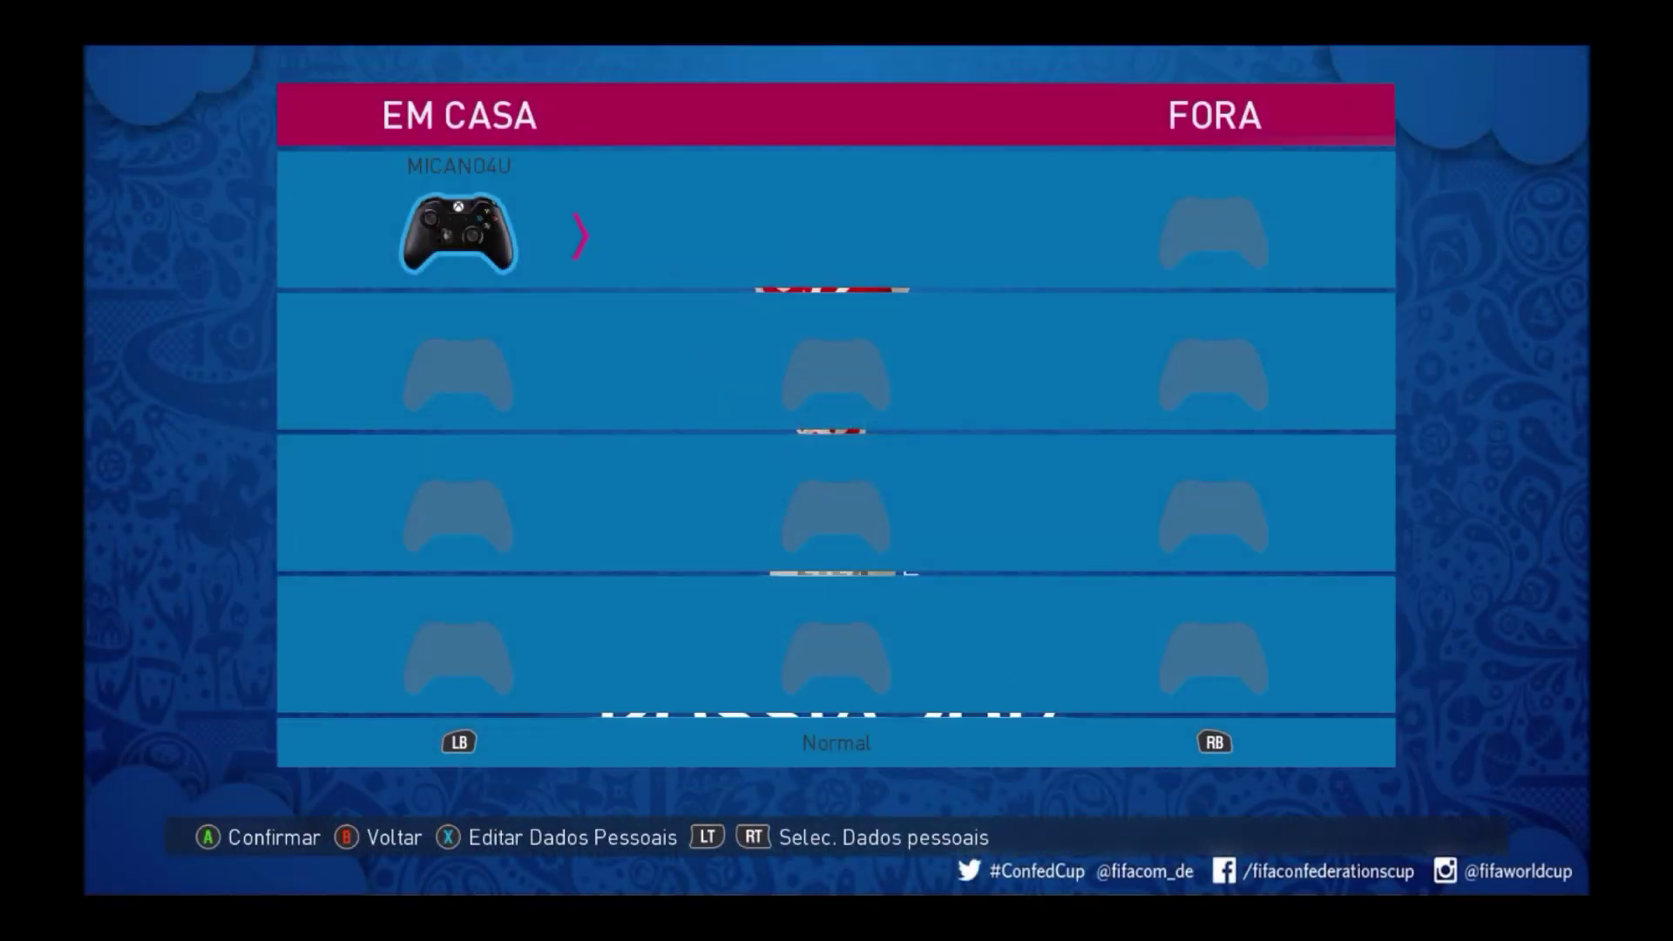
{"action": "key", "text": "Return"}
{"action": "key", "text": "Return"}
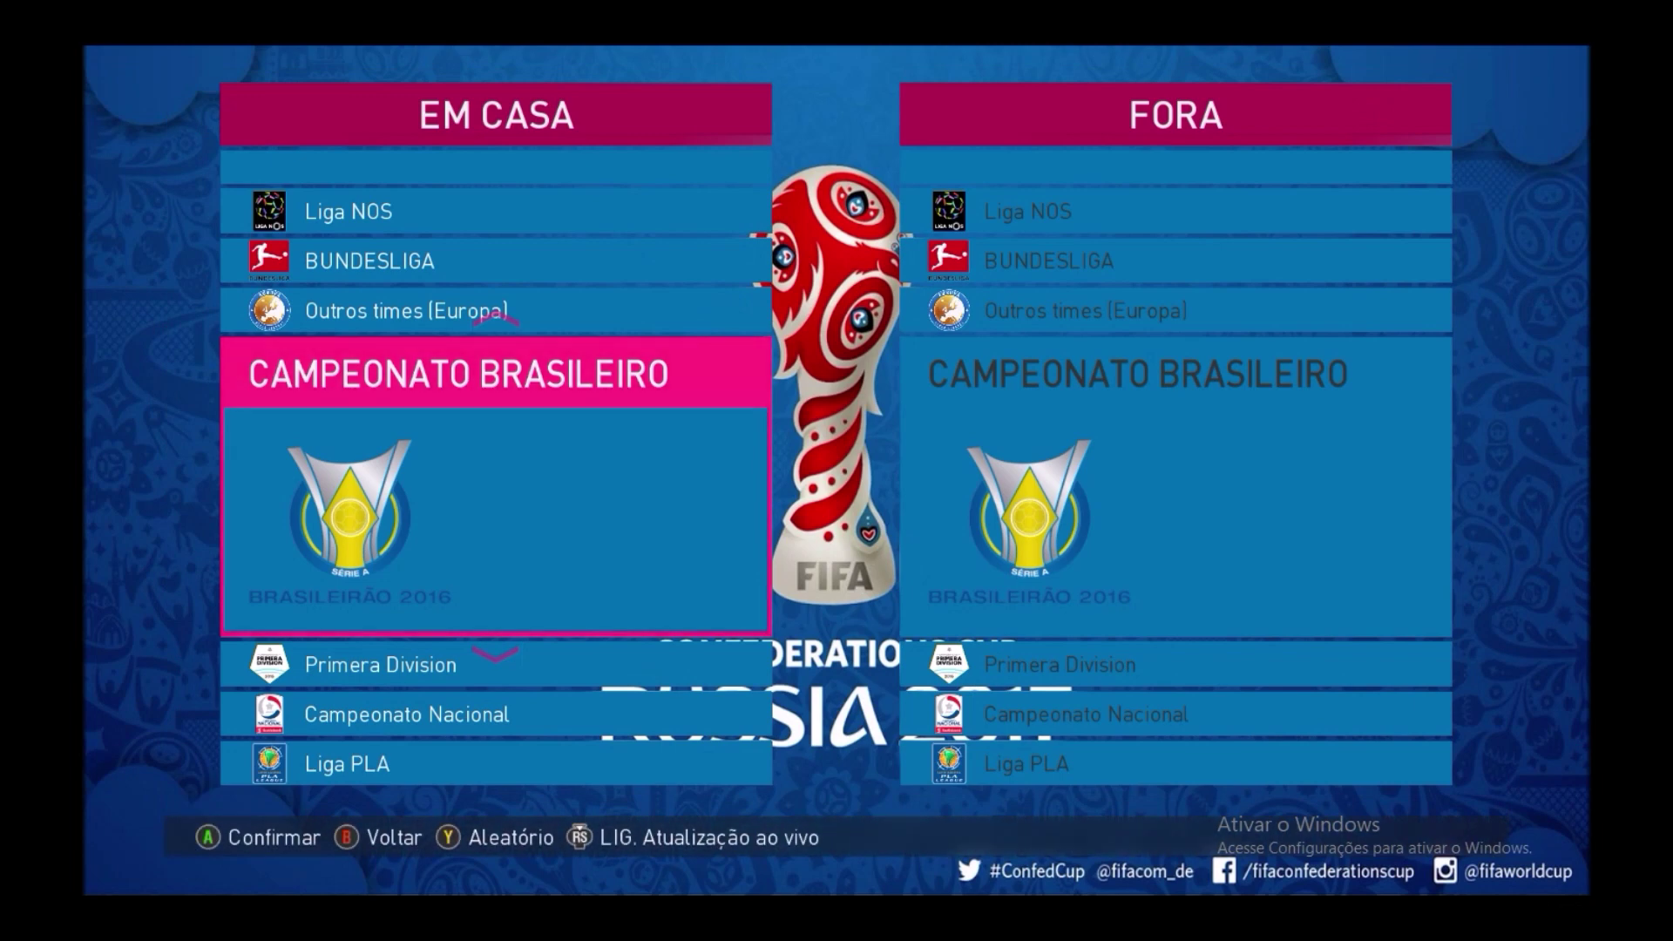
- Look through the home side's league list as far as Times clássicos, then return to Premier League
{"action": "key", "text": "Up"}
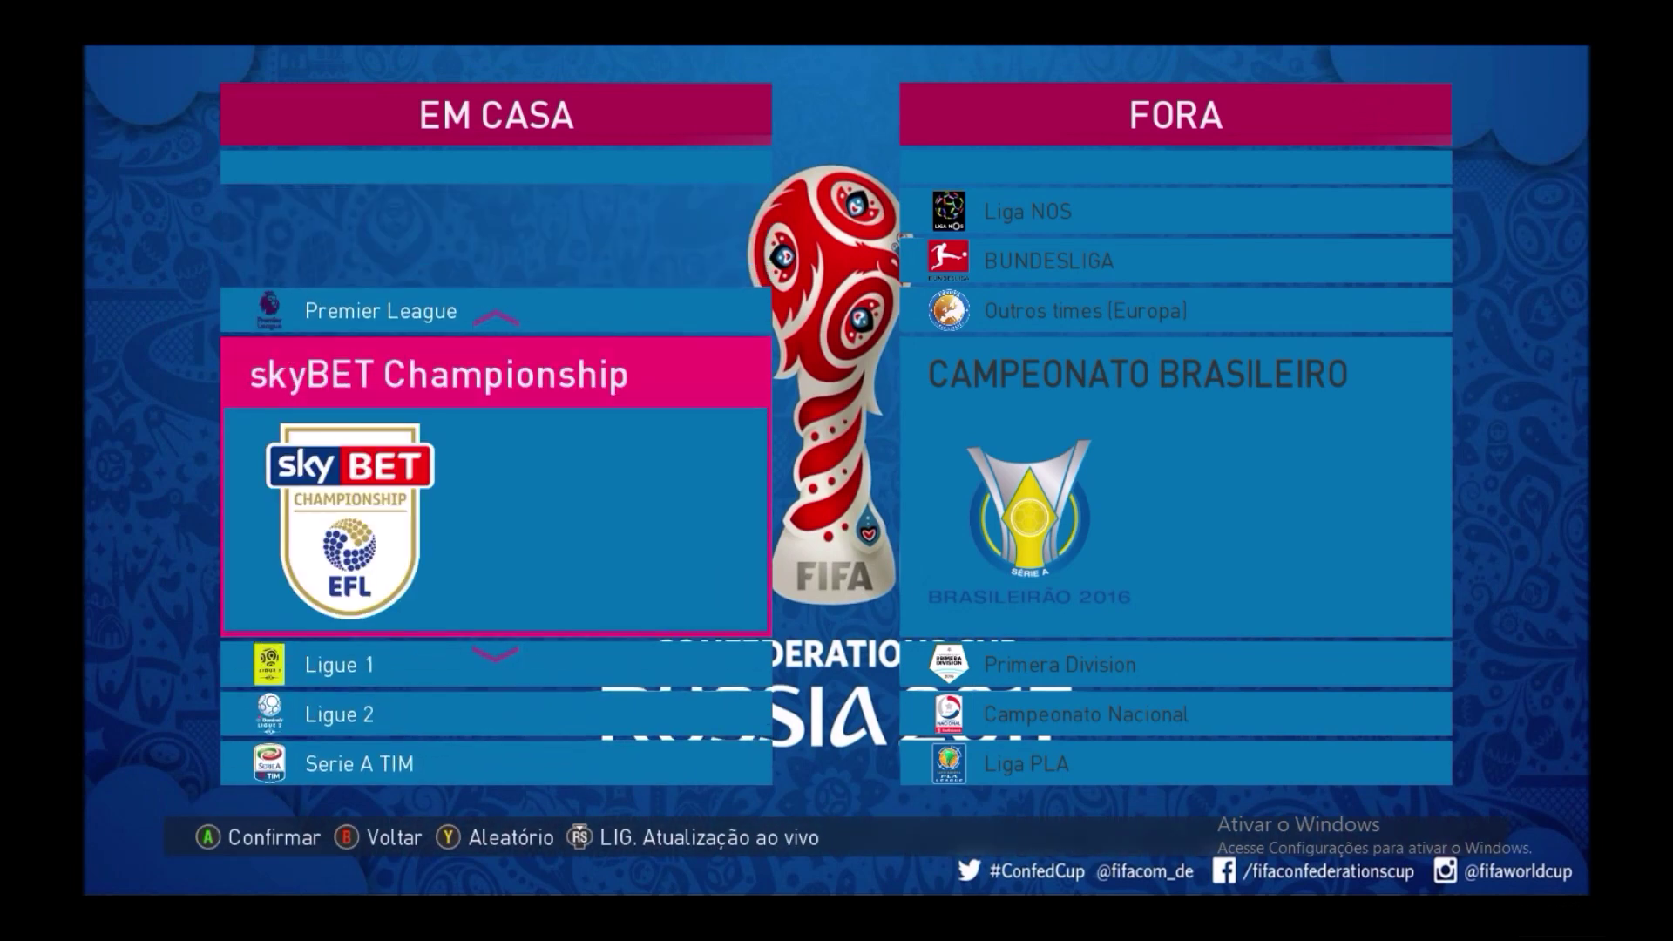
{"action": "key", "text": "Down"}
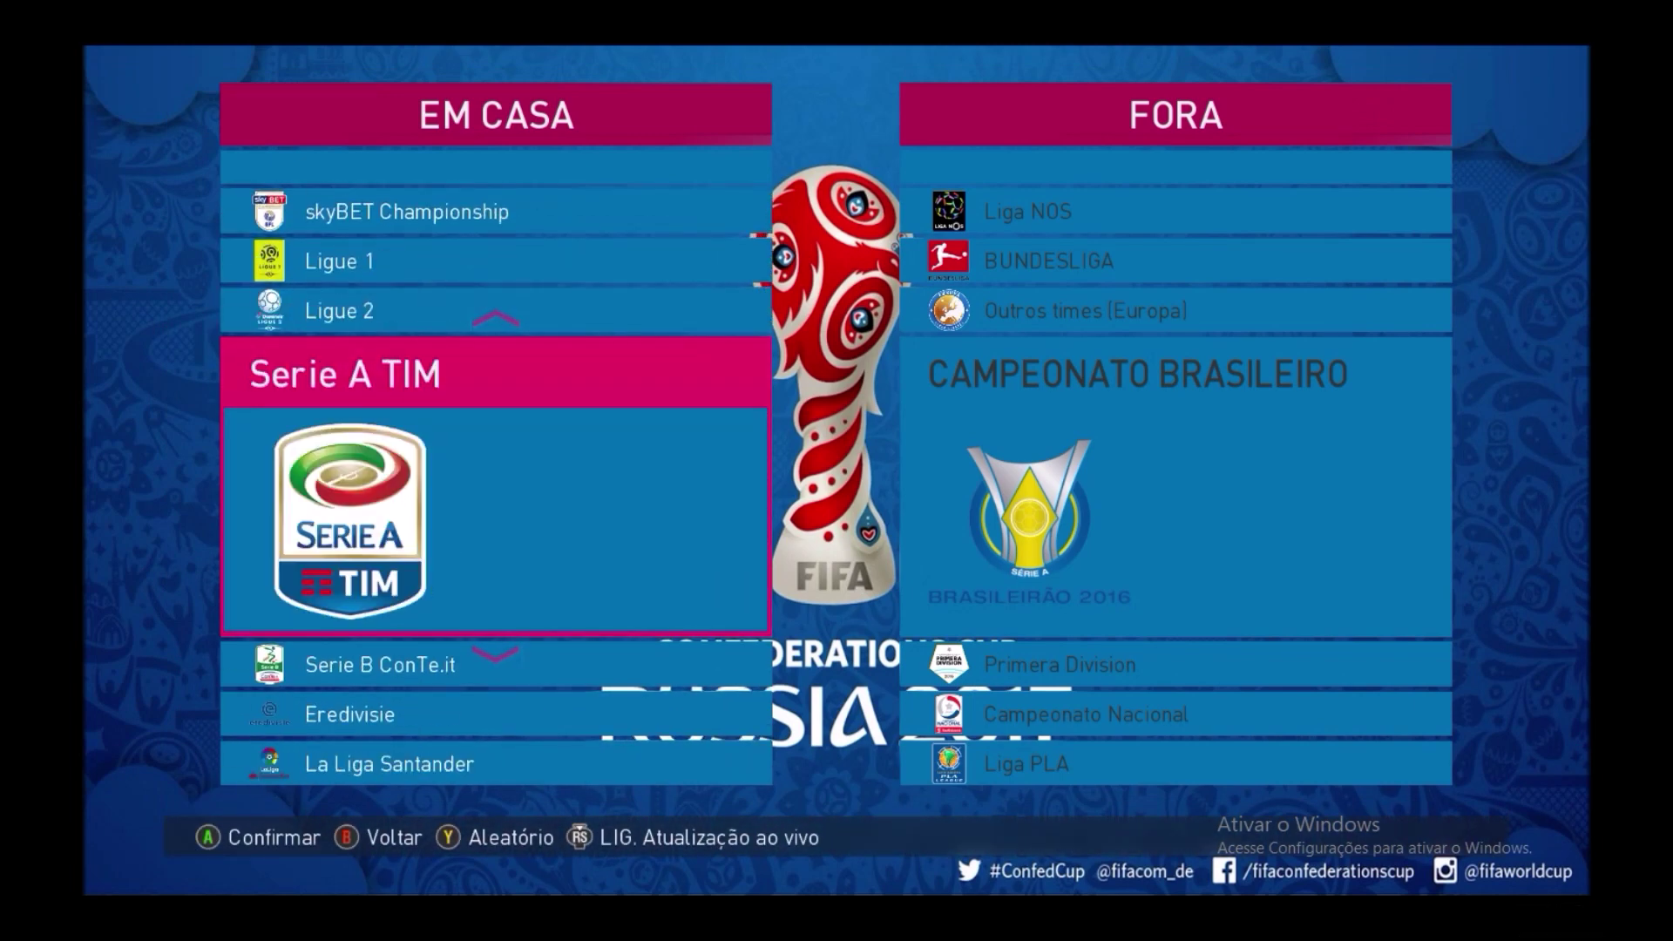
{"action": "key", "text": "Down"}
{"action": "key", "text": "Down"}
{"action": "key", "text": "Down"}
{"action": "key", "text": "Down"}
{"action": "key", "text": "Down"}
{"action": "key", "text": "Down"}
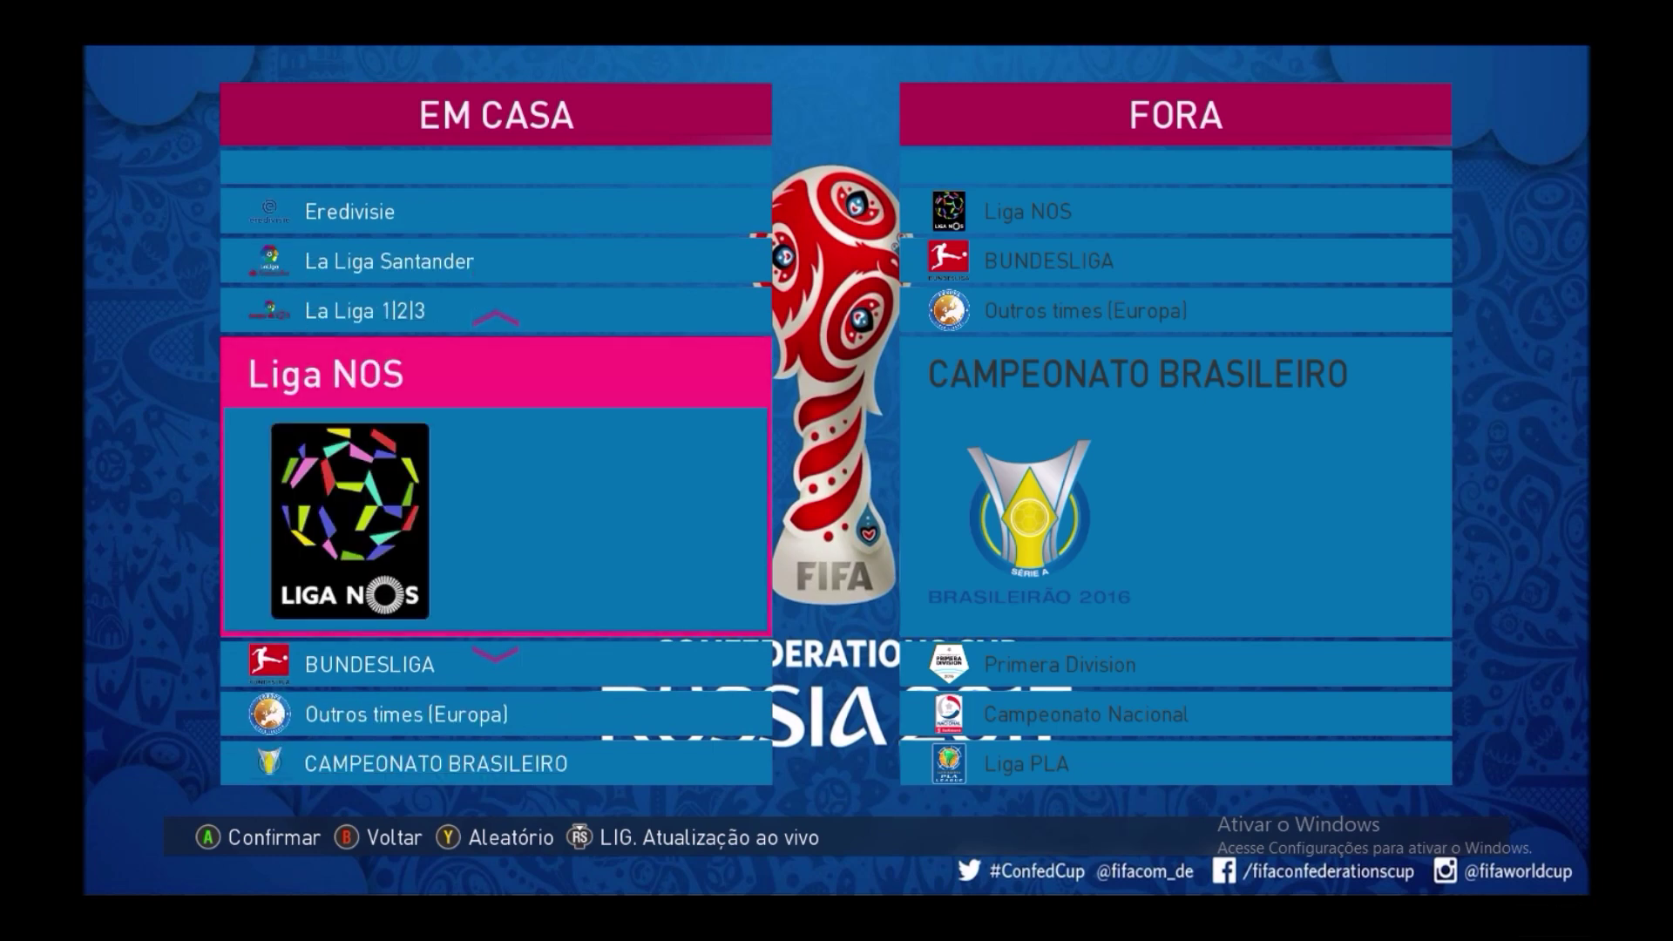
{"action": "key", "text": "Down"}
{"action": "key", "text": "Down"}
{"action": "key", "text": "Down"}
{"action": "key", "text": "Down"}
{"action": "key", "text": "Down"}
{"action": "key", "text": "Down"}
{"action": "key", "text": "Down"}
{"action": "key", "text": "Down"}
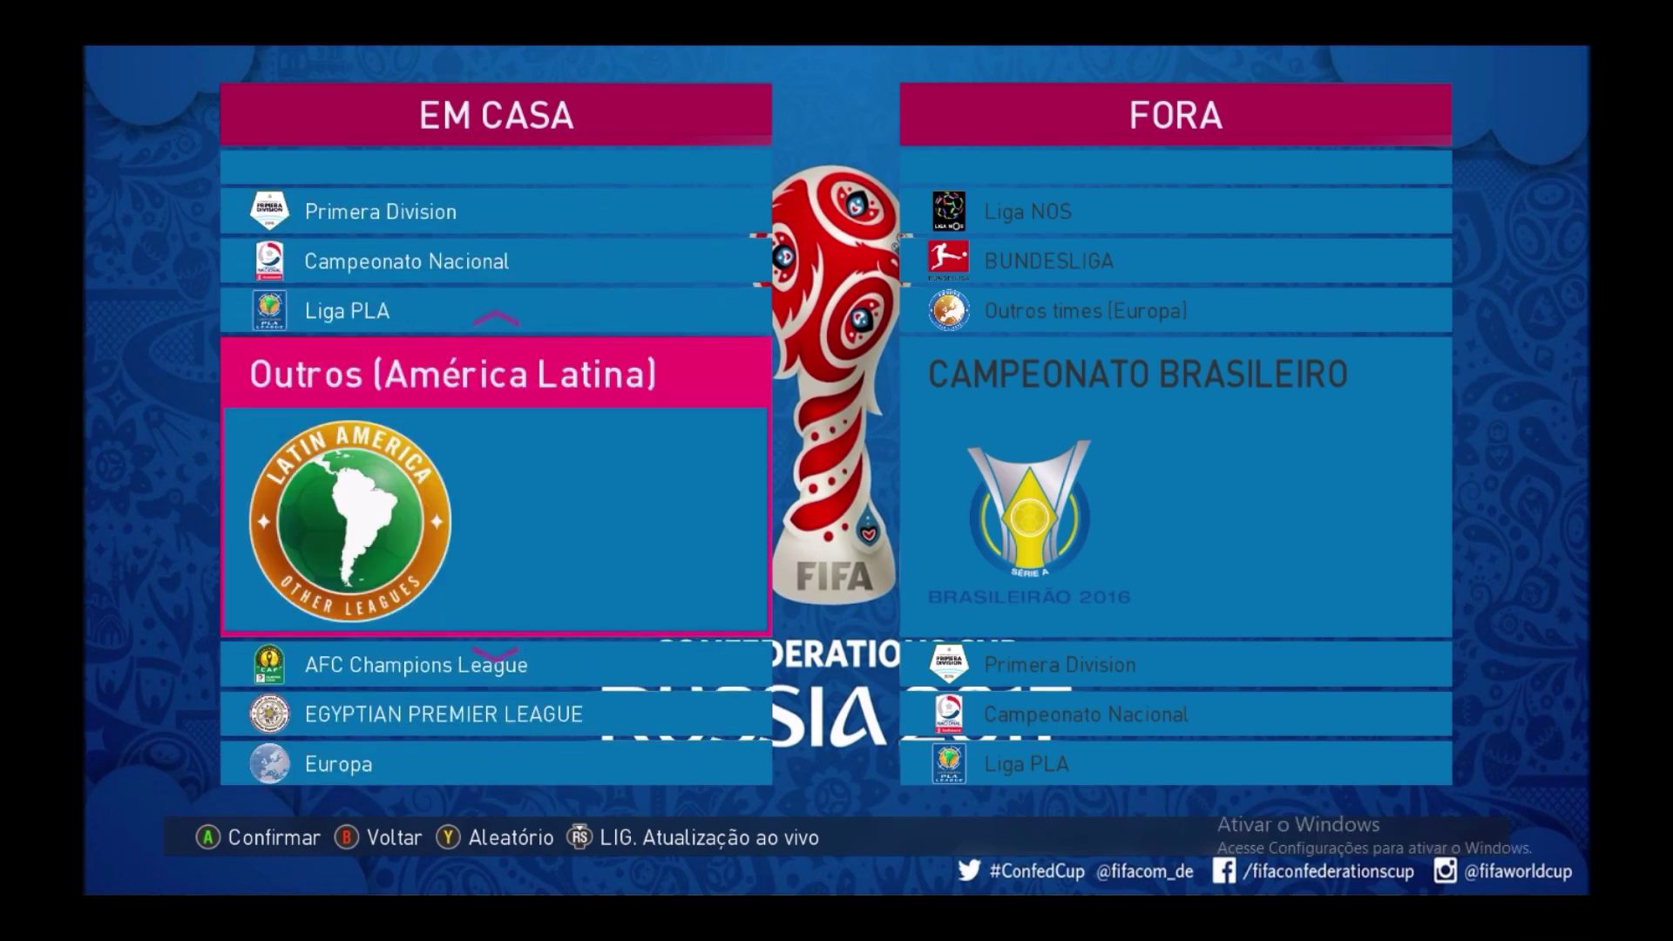
{"action": "key", "text": "Down"}
{"action": "key", "text": "Down"}
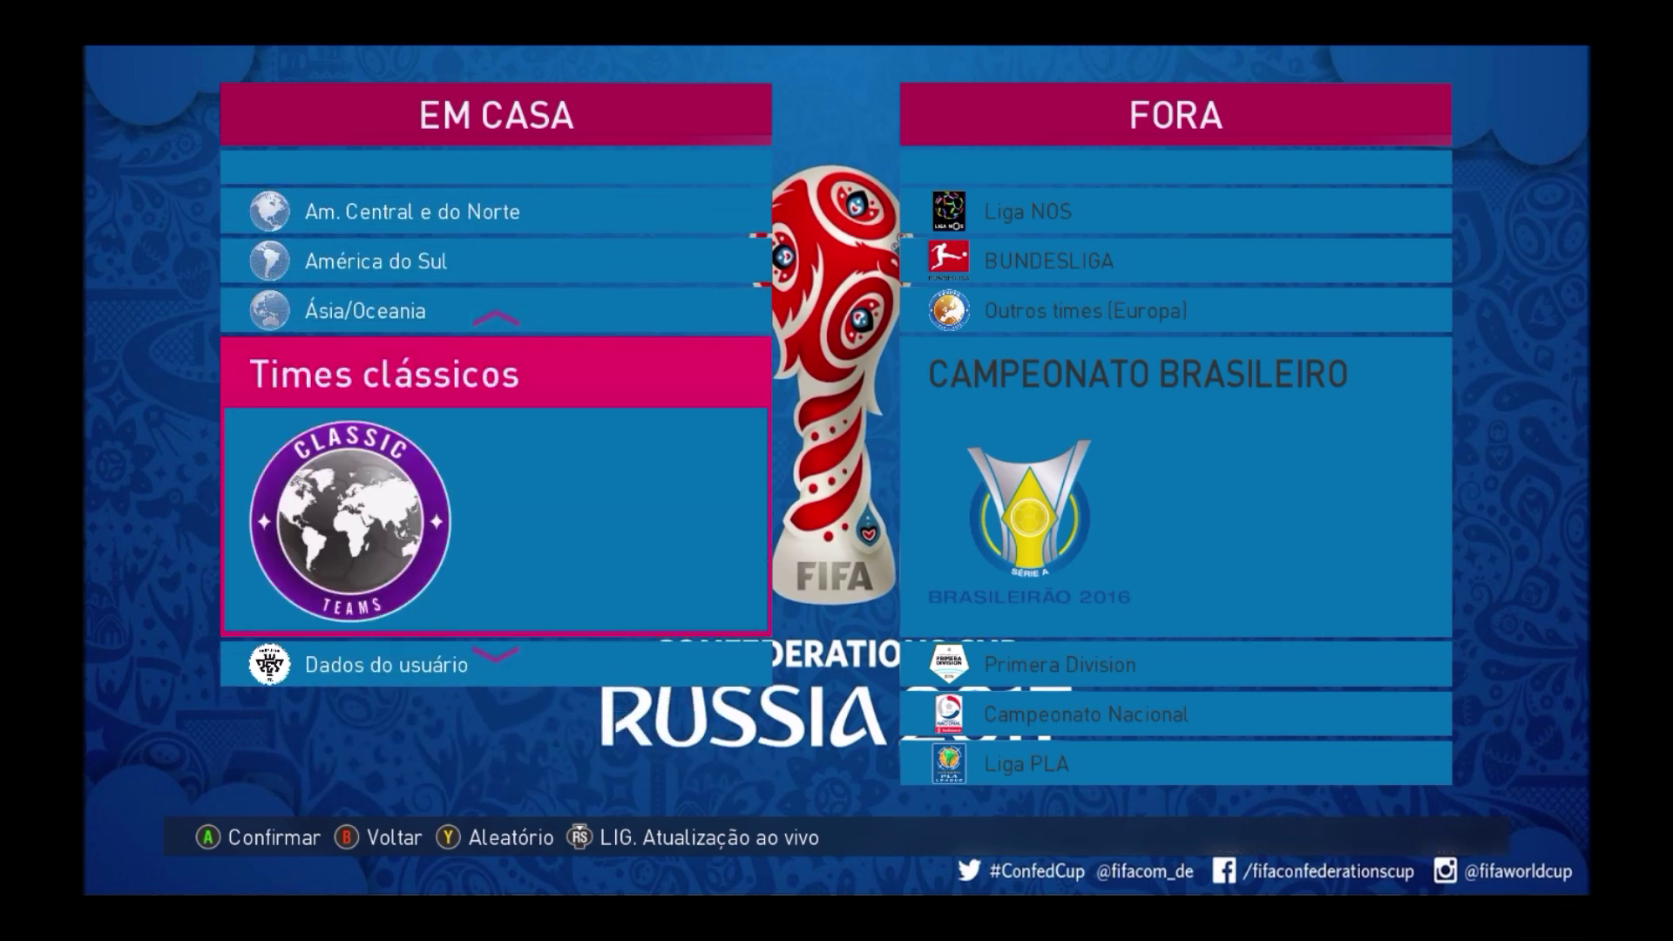
{"action": "key", "text": "Up"}
{"action": "key", "text": "Up"}
{"action": "key", "text": "Up"}
{"action": "key", "text": "Up"}
{"action": "key", "text": "Up"}
{"action": "key", "text": "Up"}
{"action": "key", "text": "Up"}
{"action": "key", "text": "Up"}
{"action": "key", "text": "Up"}
{"action": "key", "text": "Up"}
{"action": "key", "text": "Up"}
{"action": "key", "text": "Up"}
{"action": "key", "text": "Up"}
{"action": "key", "text": "Up"}
{"action": "key", "text": "Up"}
{"action": "key", "text": "Up"}
{"action": "key", "text": "Up"}
{"action": "key", "text": "Up"}
{"action": "key", "text": "Up"}
{"action": "key", "text": "Up"}
{"action": "key", "text": "Up"}
{"action": "key", "text": "Up"}
{"action": "key", "text": "Up"}
{"action": "key", "text": "Up"}
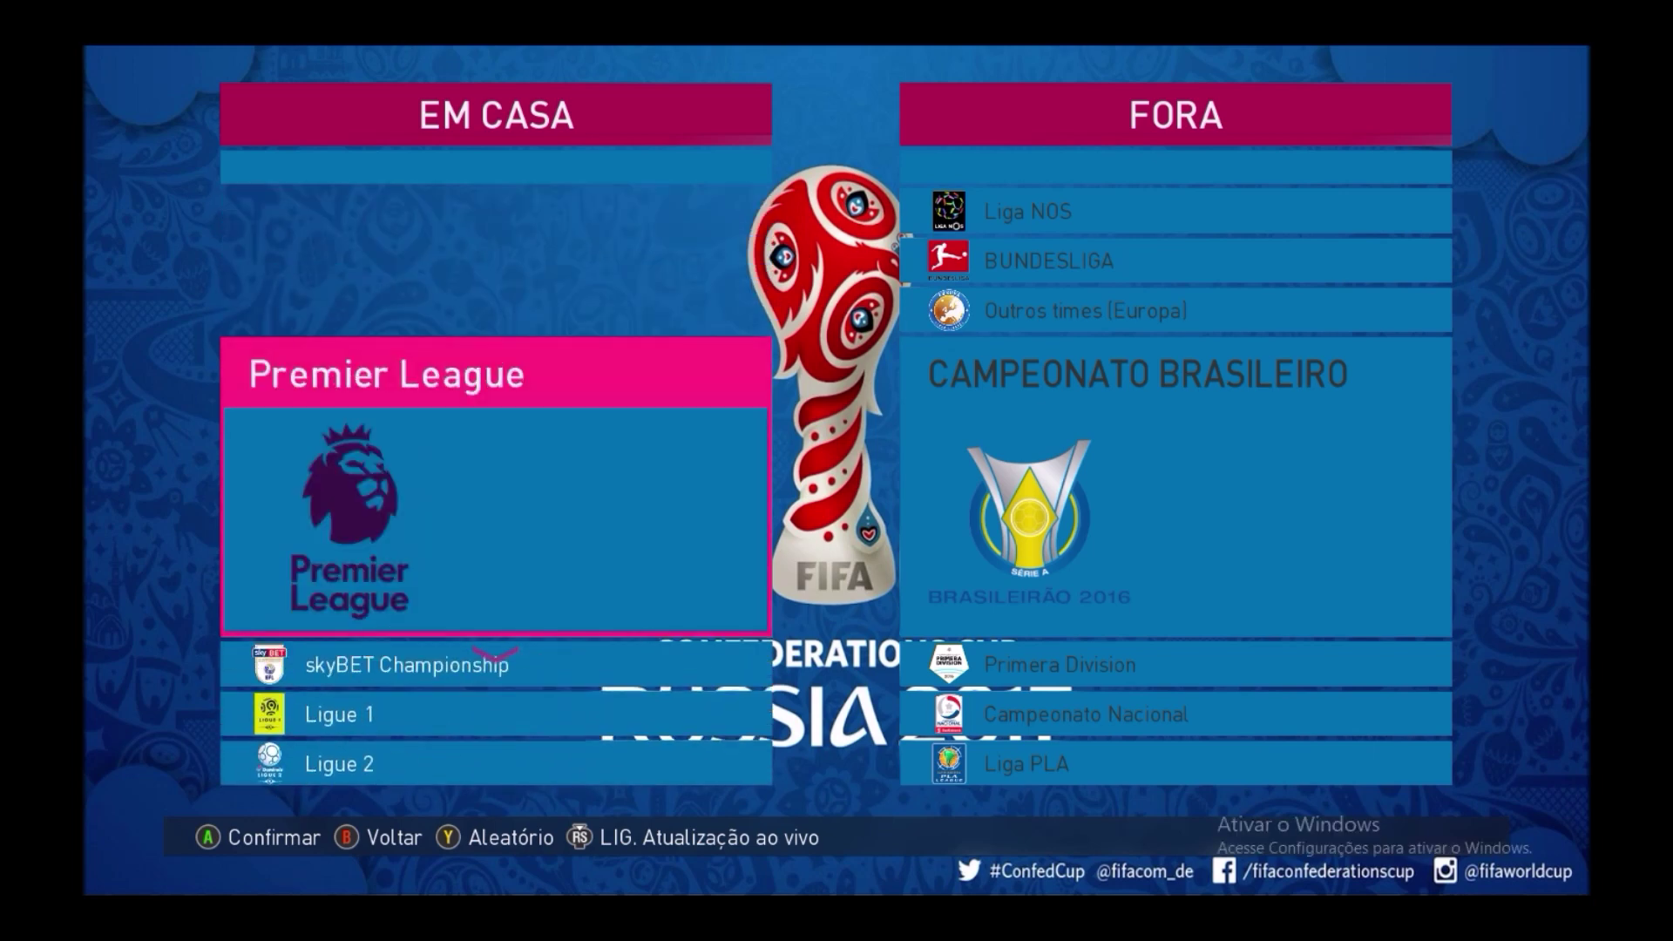
- Choose Arsenal as the home team and Chelsea as the away team, both from the Premier League
{"action": "key", "text": "Return"}
{"action": "key", "text": "Return"}
{"action": "key", "text": "Up"}
{"action": "key", "text": "Up"}
{"action": "key", "text": "Up"}
{"action": "key", "text": "Up"}
{"action": "key", "text": "Up"}
{"action": "key", "text": "Up"}
{"action": "key", "text": "Up"}
{"action": "key", "text": "Up"}
{"action": "key", "text": "Up"}
{"action": "key", "text": "Up"}
{"action": "key", "text": "Up"}
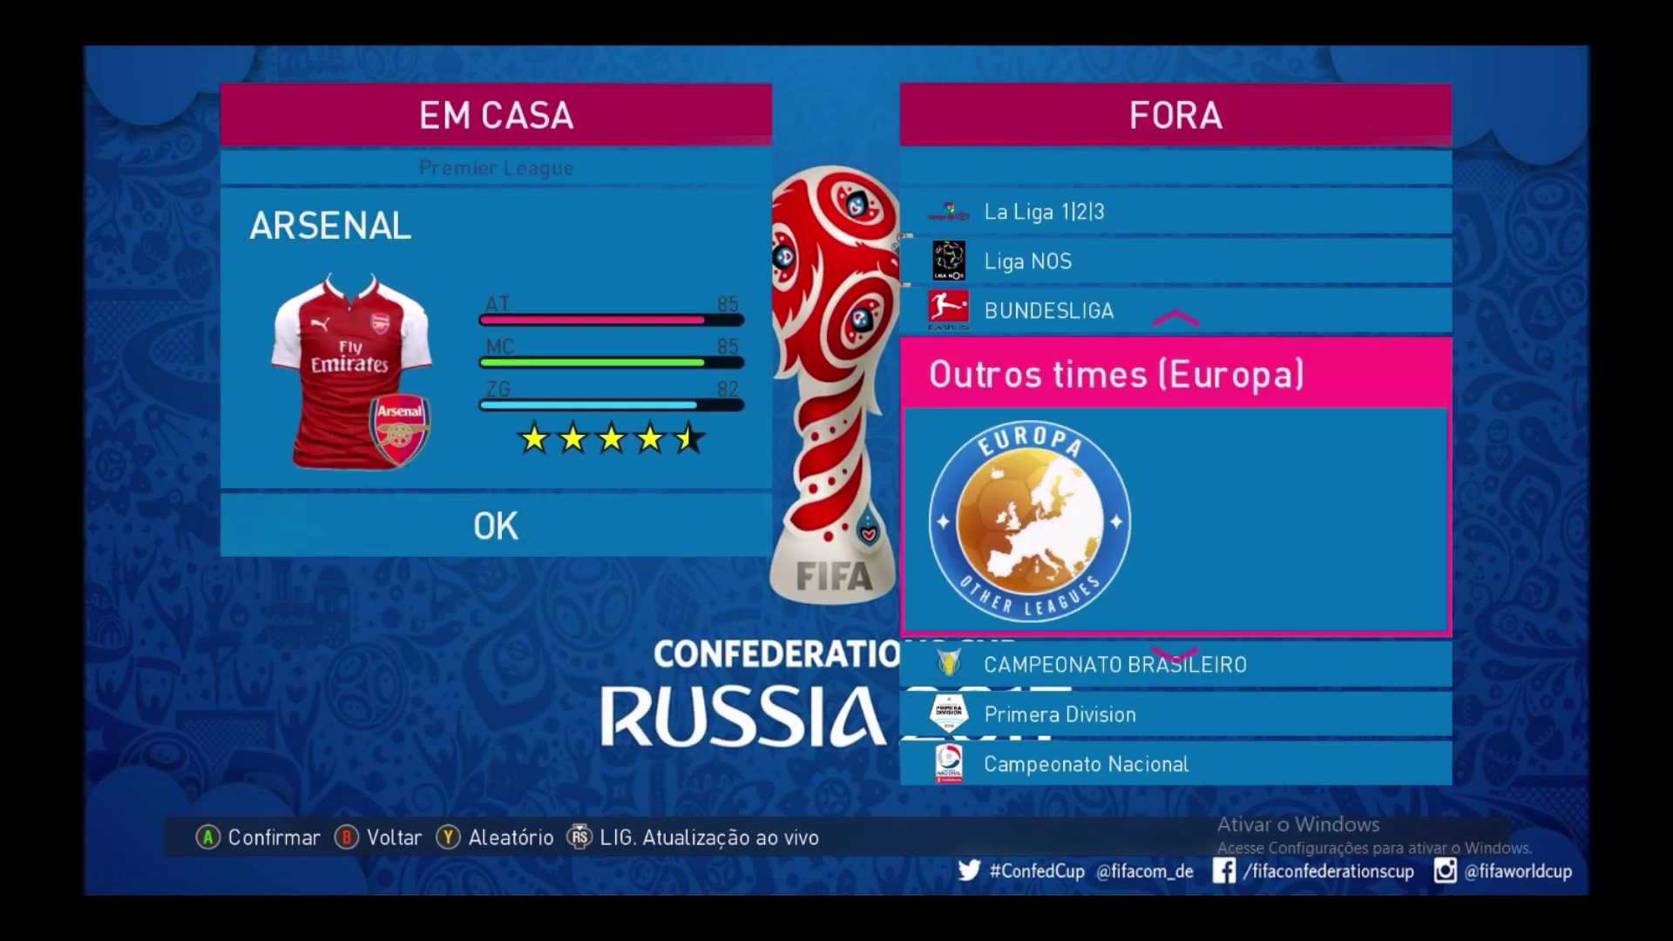
{"action": "key", "text": "Return"}
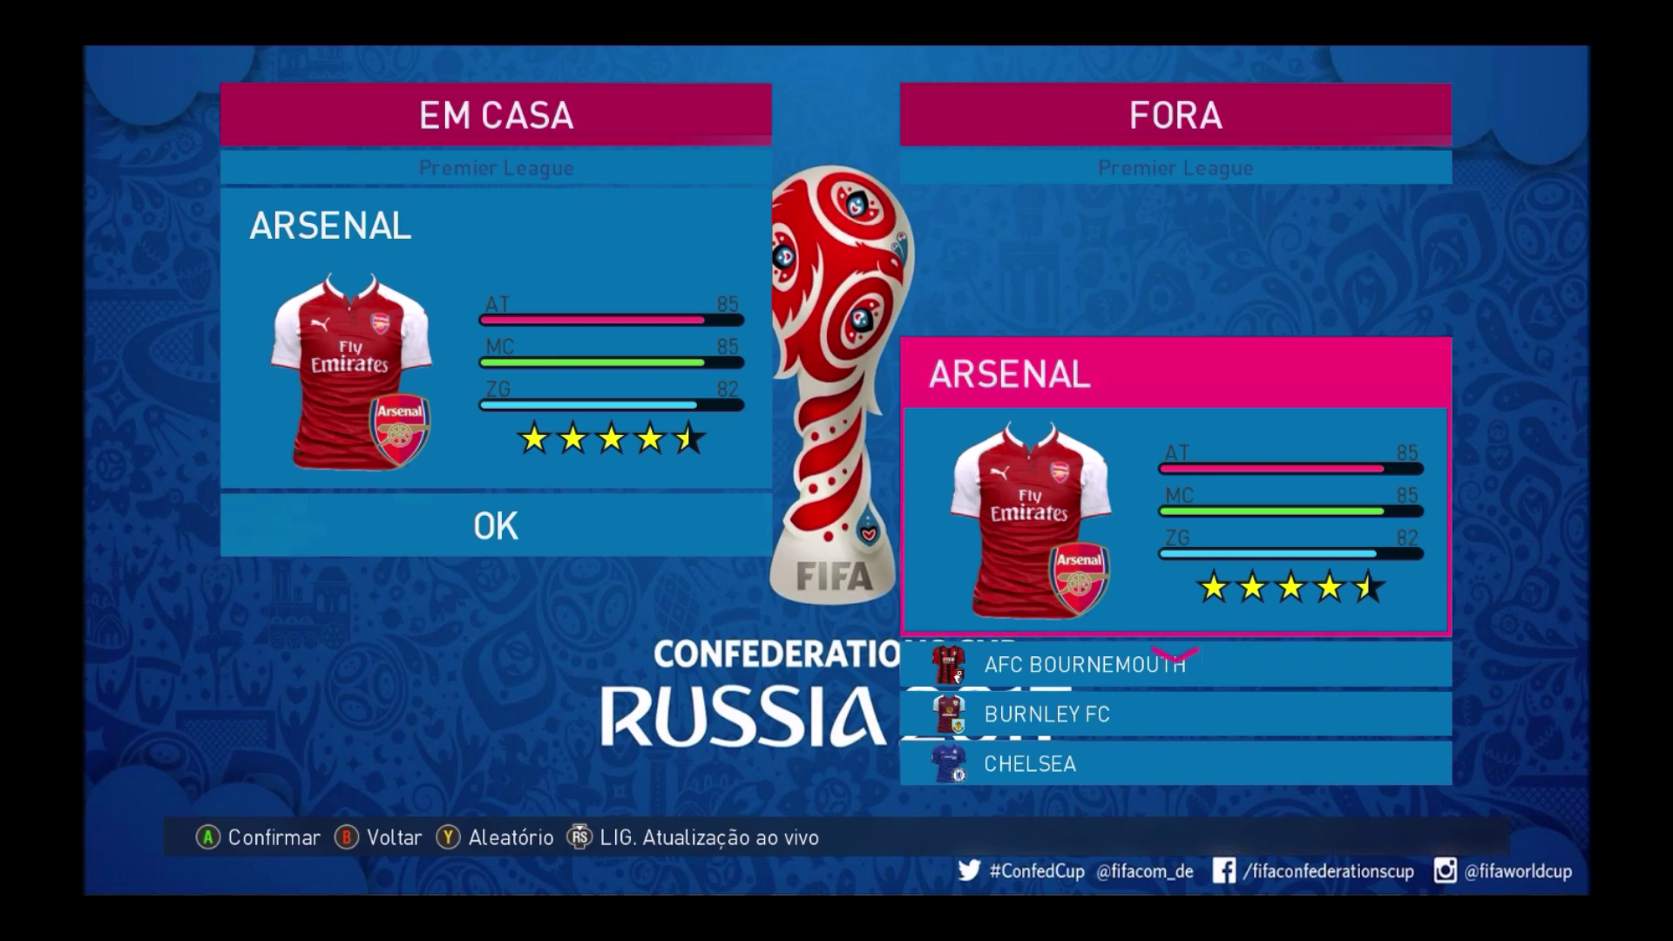
{"action": "key", "text": "Down"}
{"action": "key", "text": "Down"}
{"action": "key", "text": "Down"}
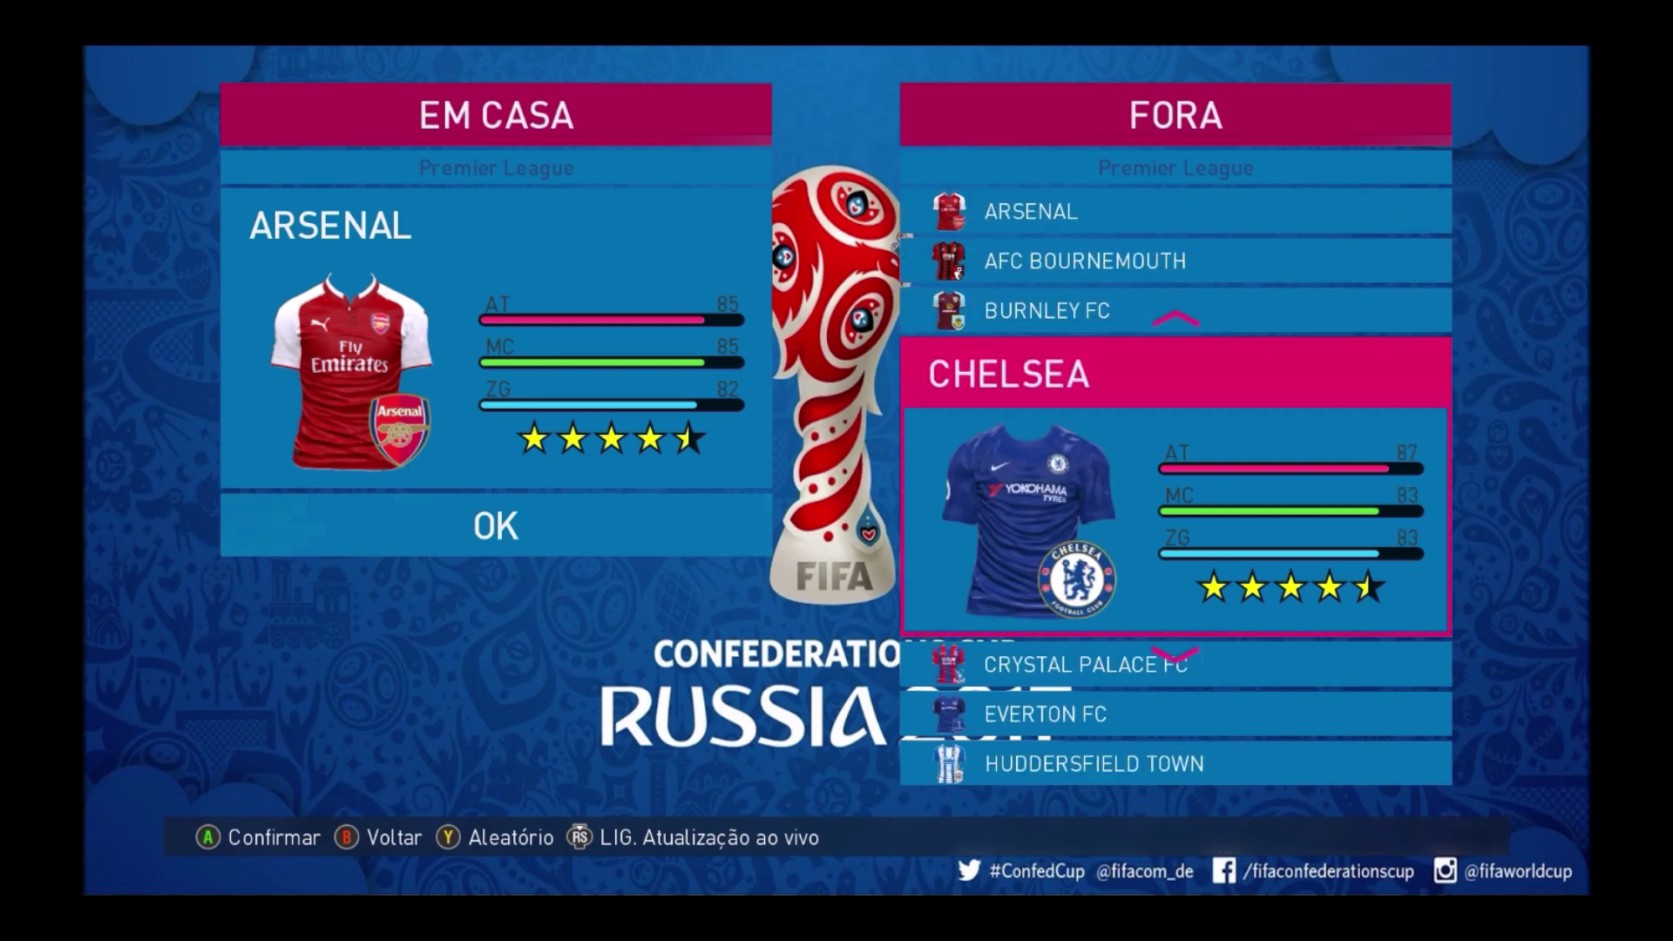
{"action": "key", "text": "Return"}
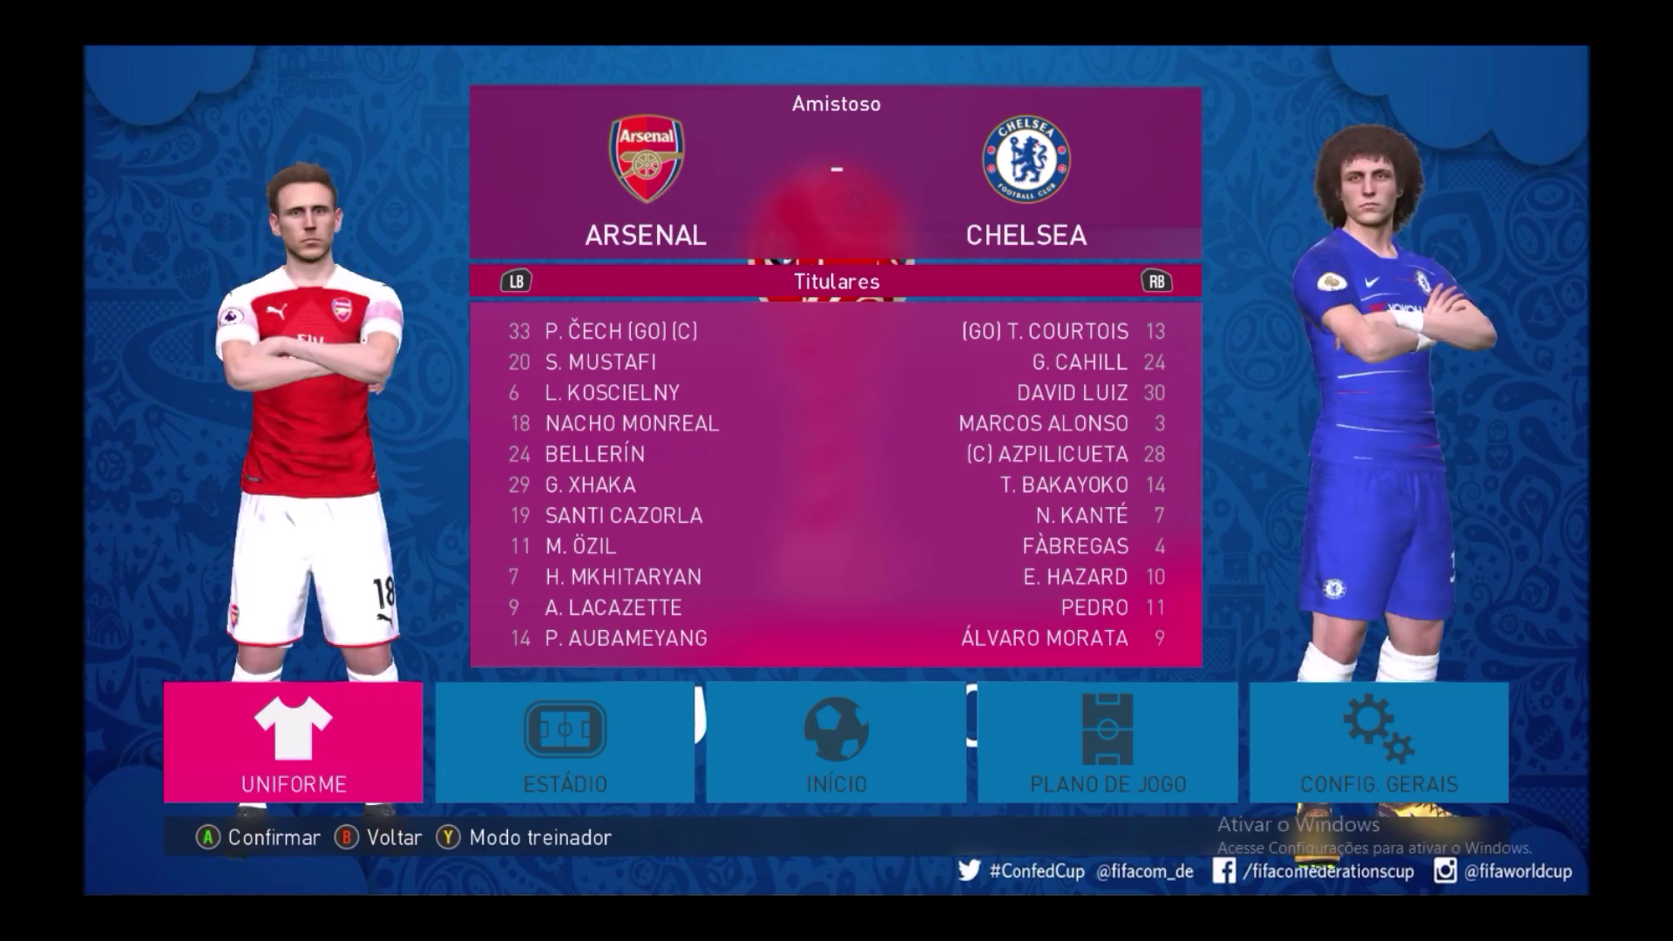
- Preview all three Arsenal home-side kits in the uniform settings, cycling back to the first one
{"action": "key", "text": "Return"}
{"action": "key", "text": "Right"}
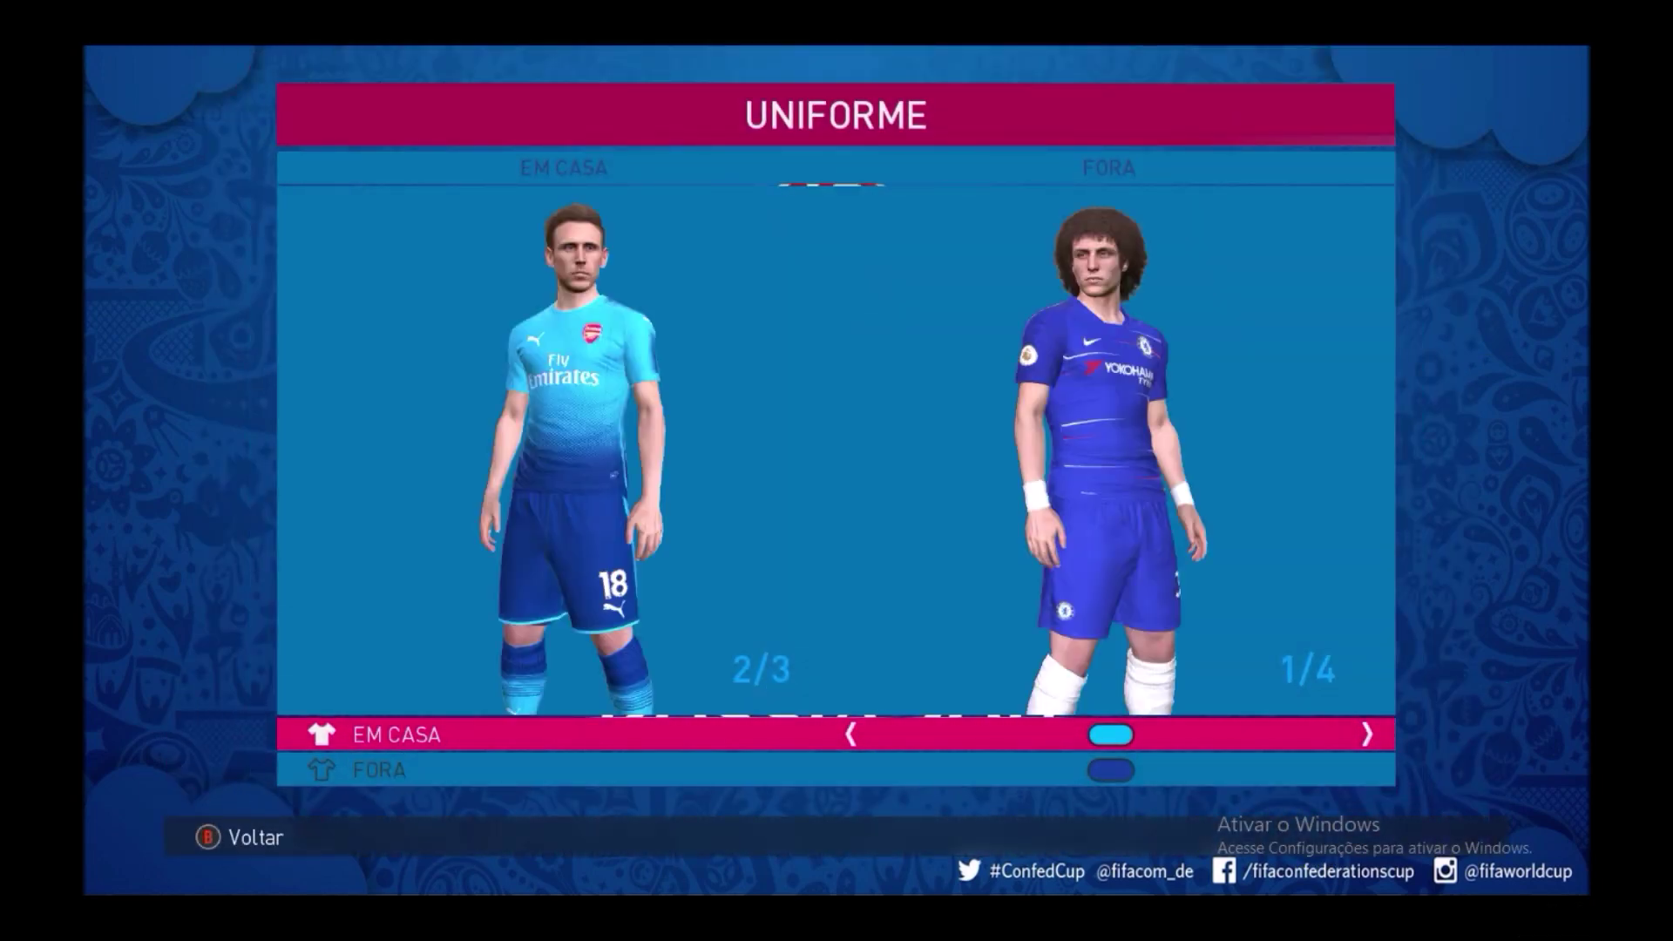
{"action": "key", "text": "Right"}
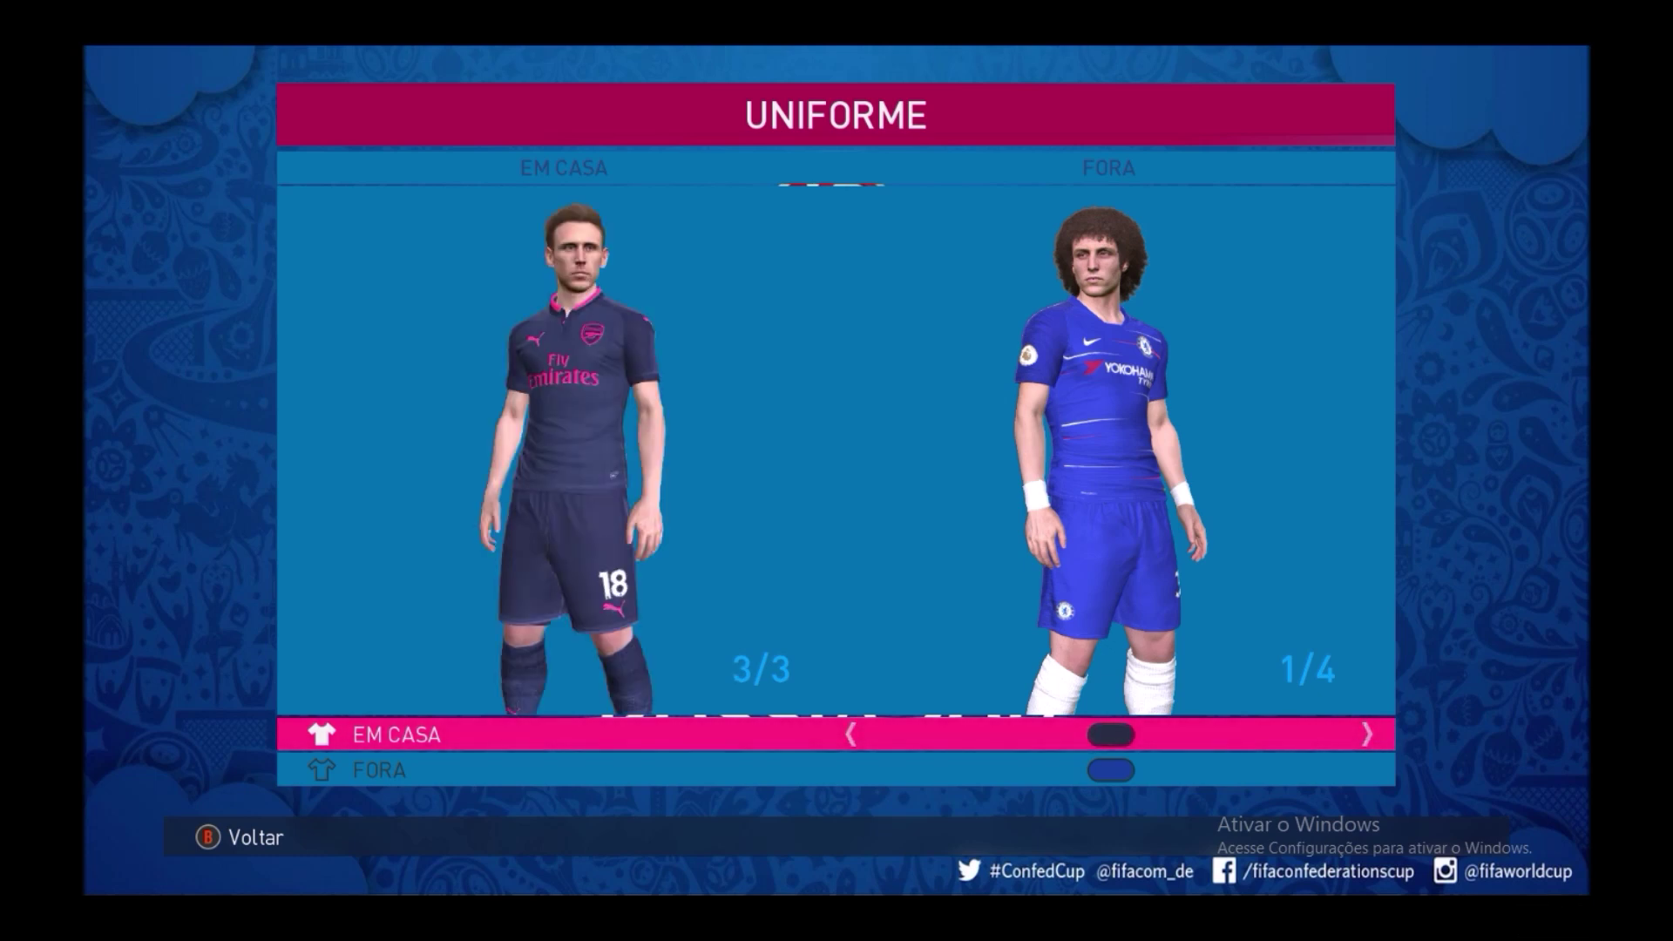
{"action": "key", "text": "Right"}
- Preview Chelsea's second and third kits for the away side
{"action": "key", "text": "Down"}
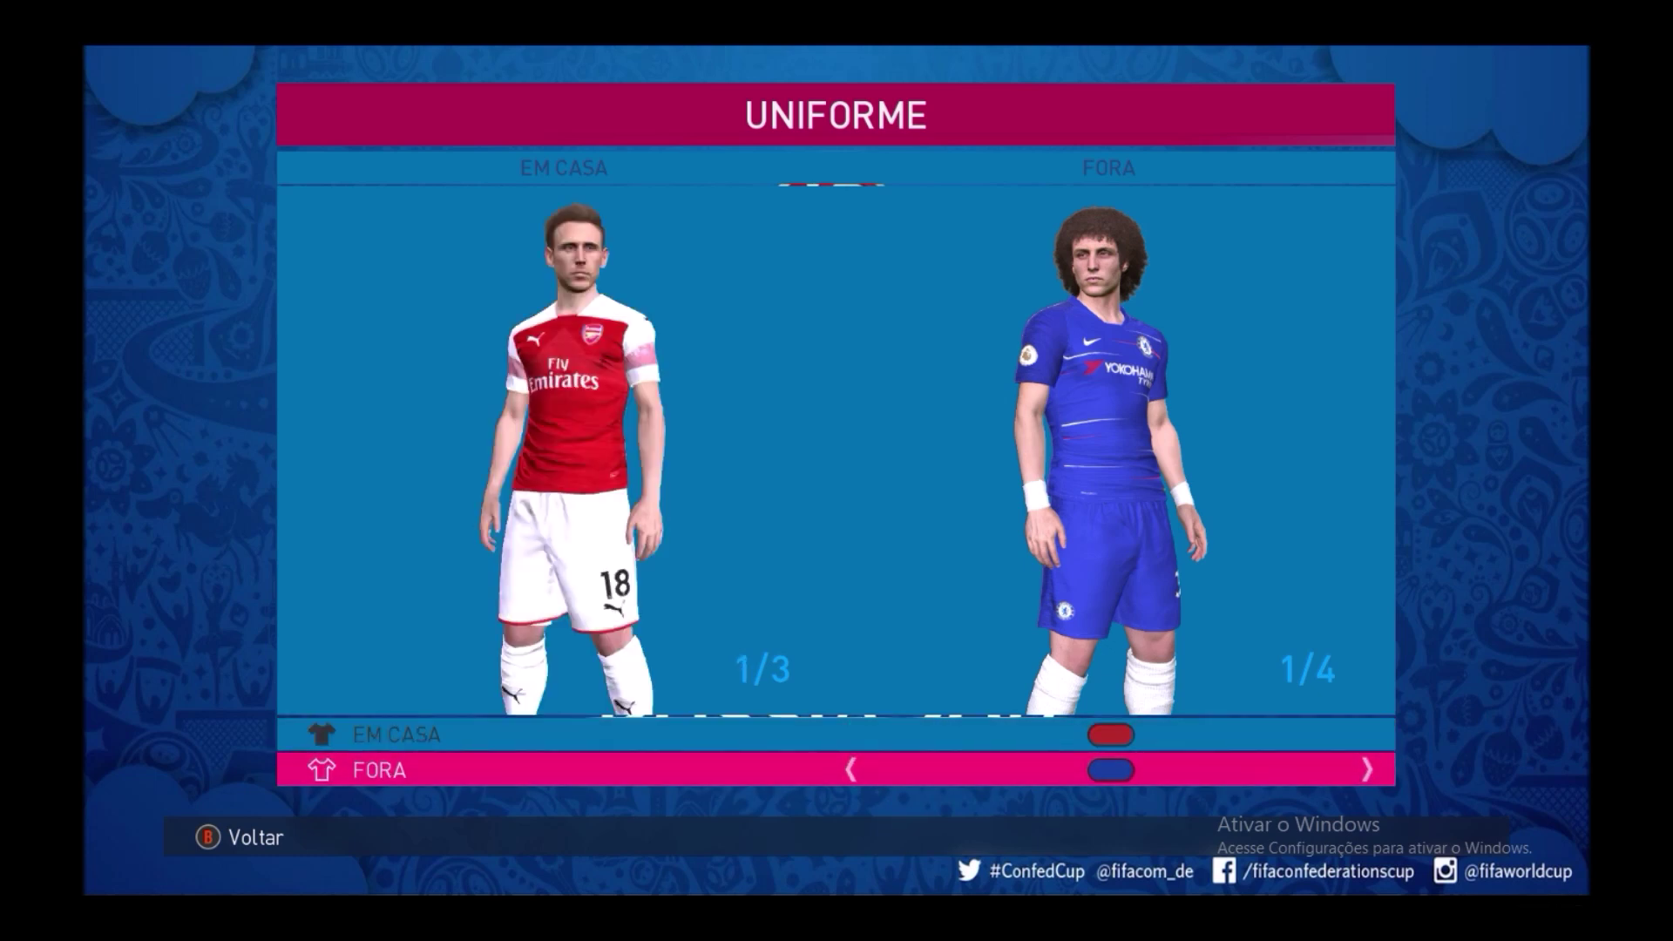
{"action": "key", "text": "Right"}
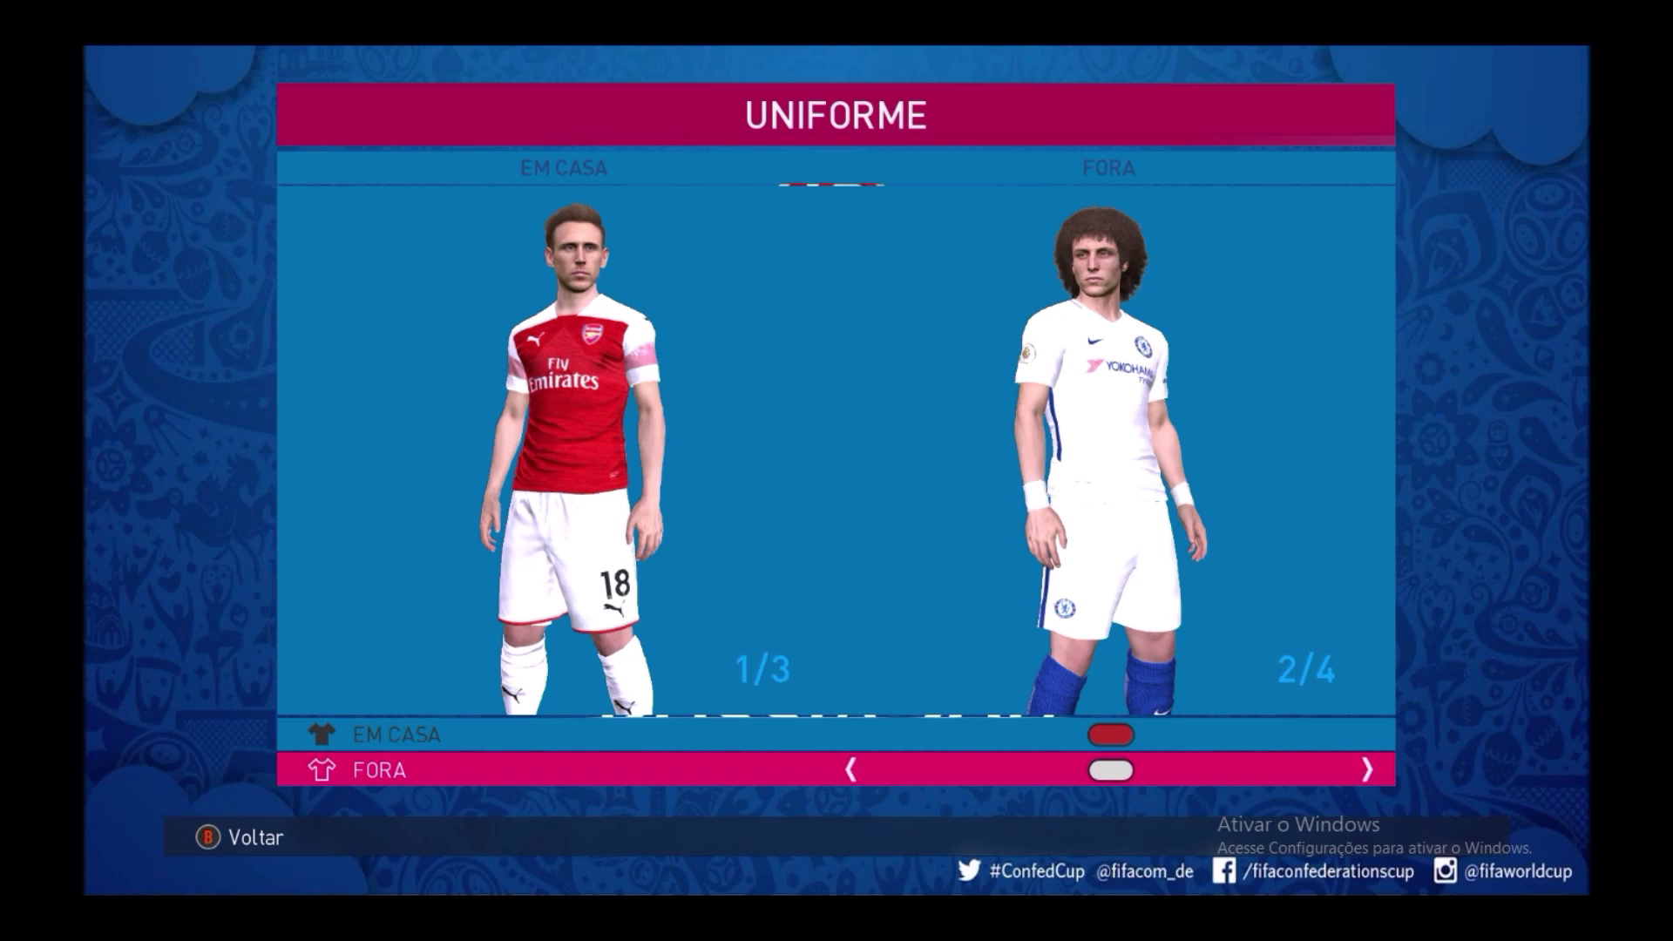
{"action": "key", "text": "Right"}
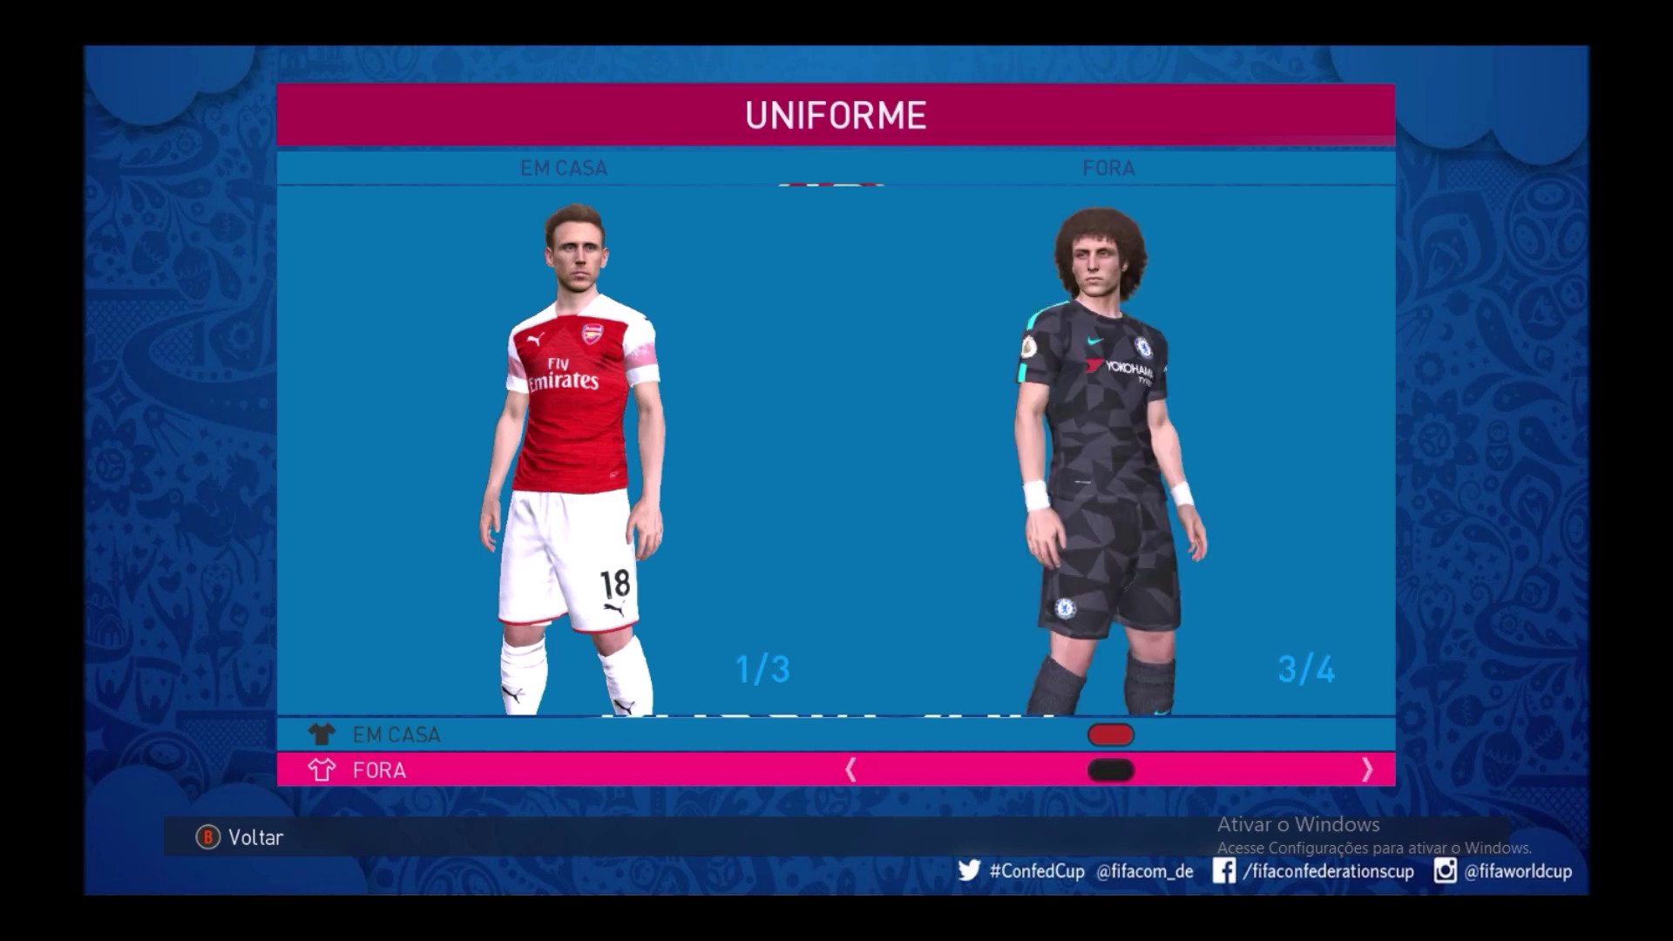